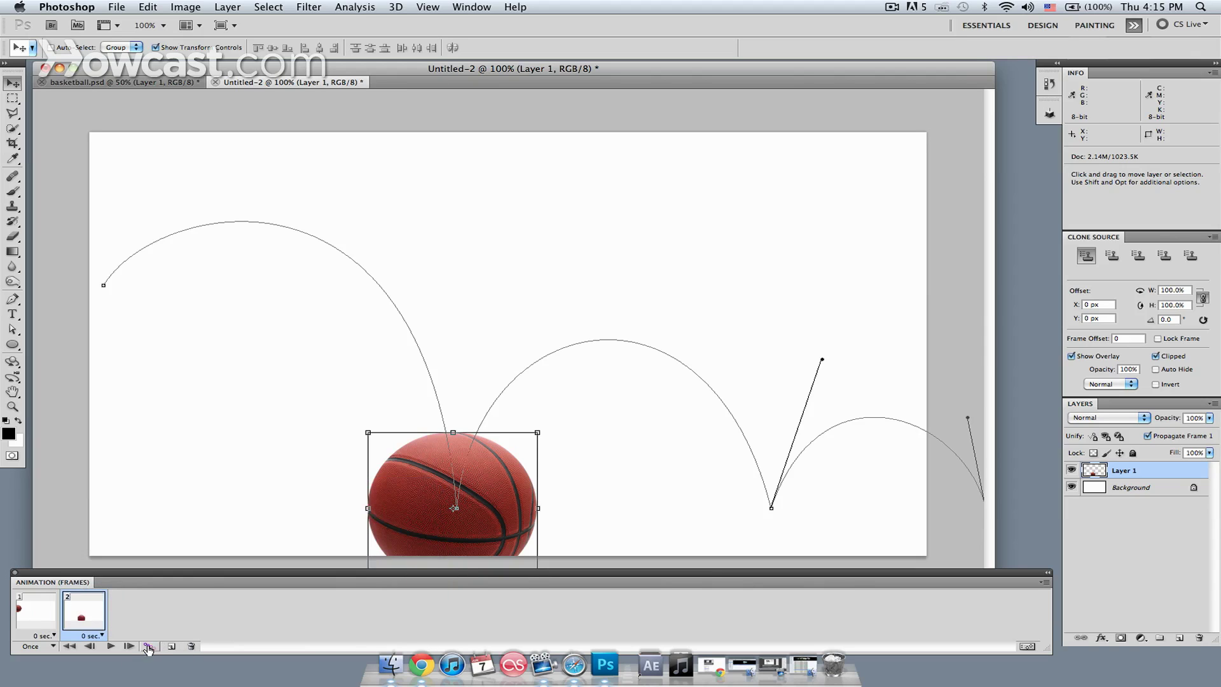
- Tween 3 in-between frames between the two basketball positions, giving five frames
{"action": "left_click", "coordinate": [149, 647]}
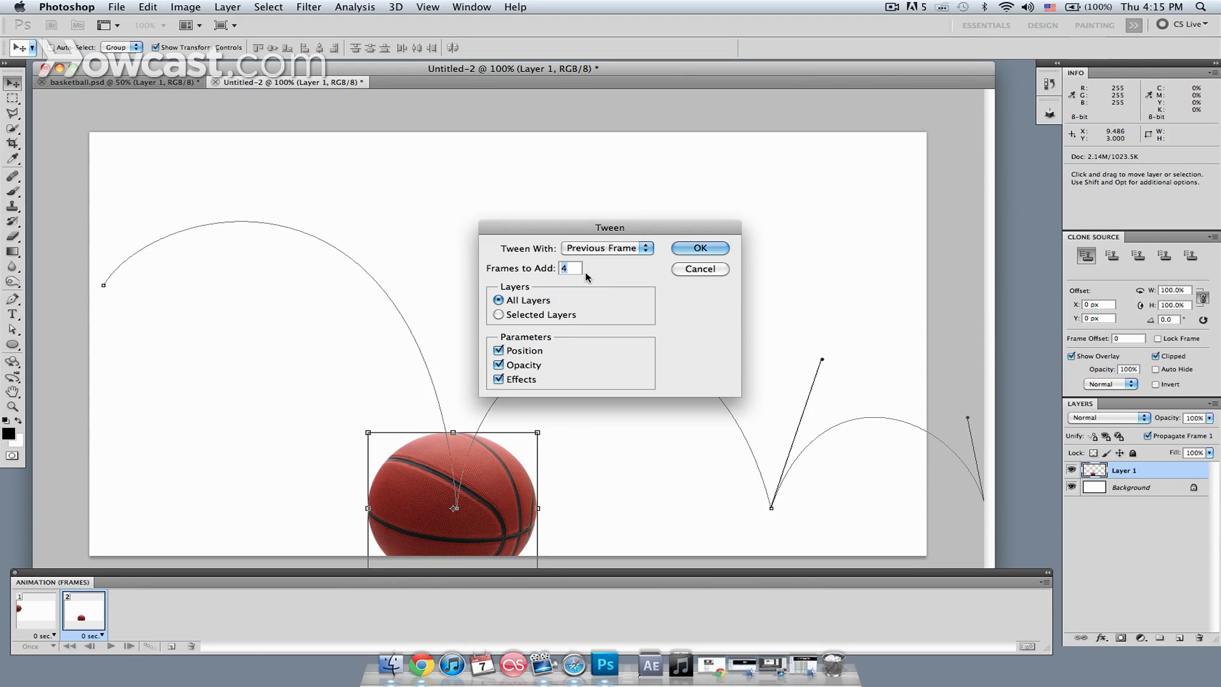
{"action": "type", "text": "3"}
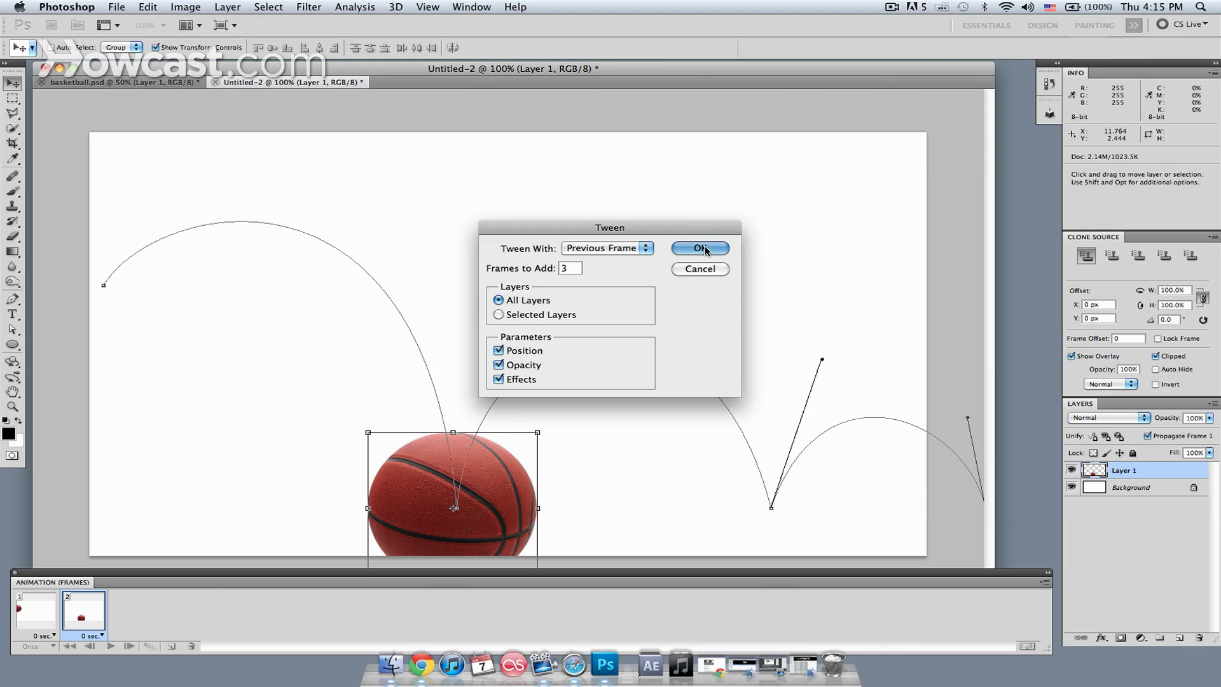
{"action": "left_click", "coordinate": [699, 248]}
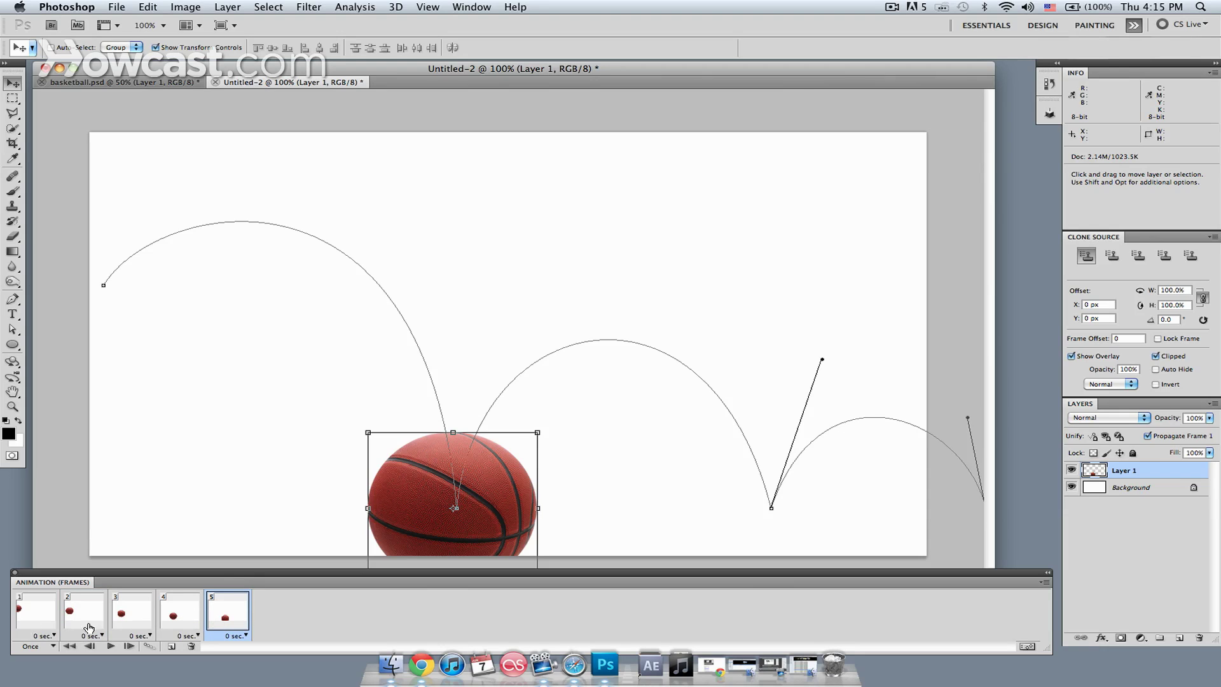
- Drag the ball onto the first arc in frames 4, 3 and 2
{"action": "left_click", "coordinate": [175, 619]}
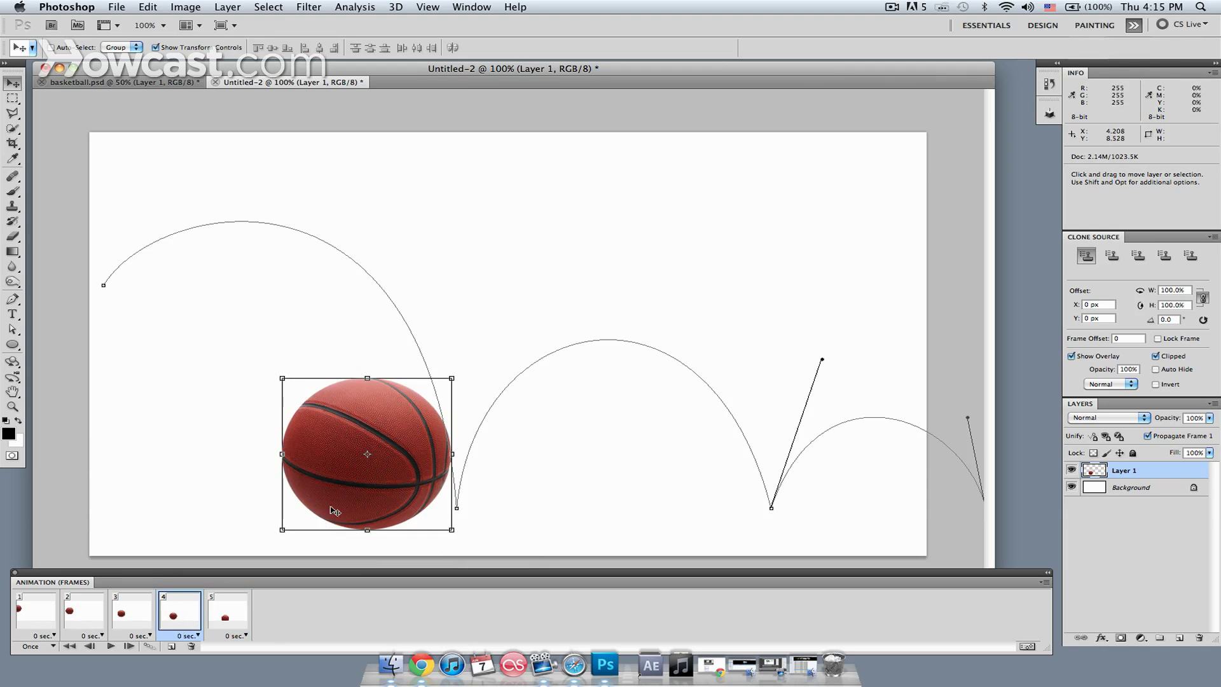
{"action": "left_click_drag", "start_coordinate": [334, 511], "coordinate": [417, 465]}
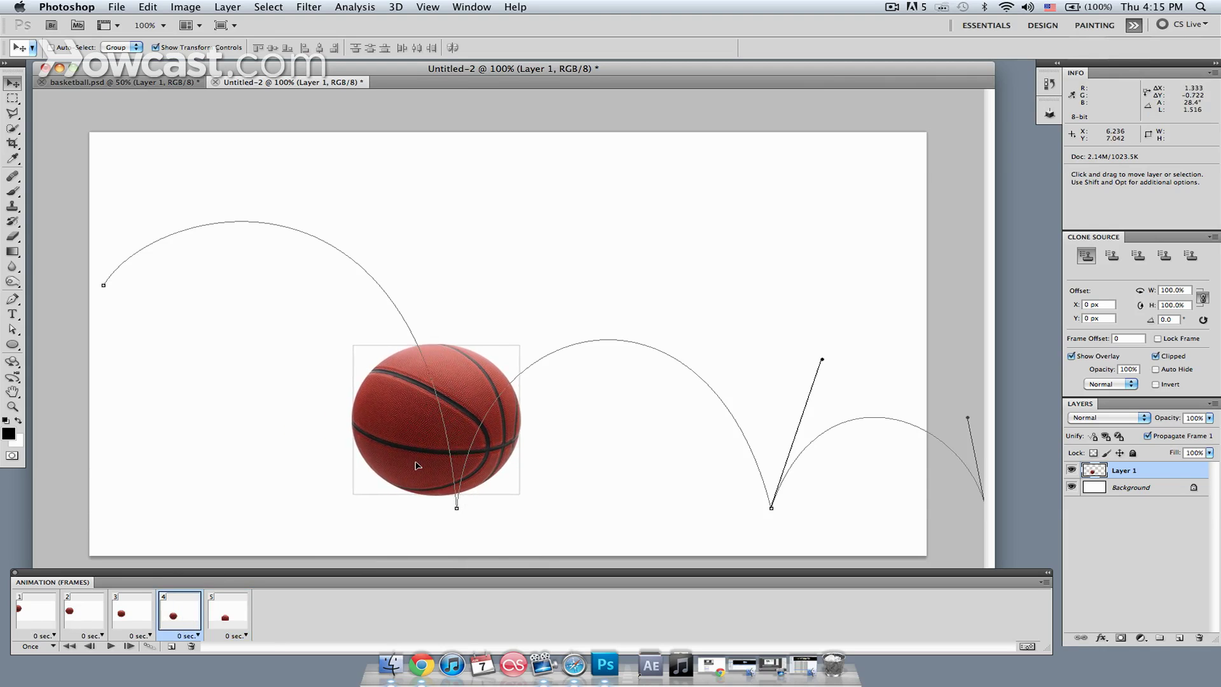
{"action": "left_click_drag", "start_coordinate": [417, 465], "coordinate": [428, 467]}
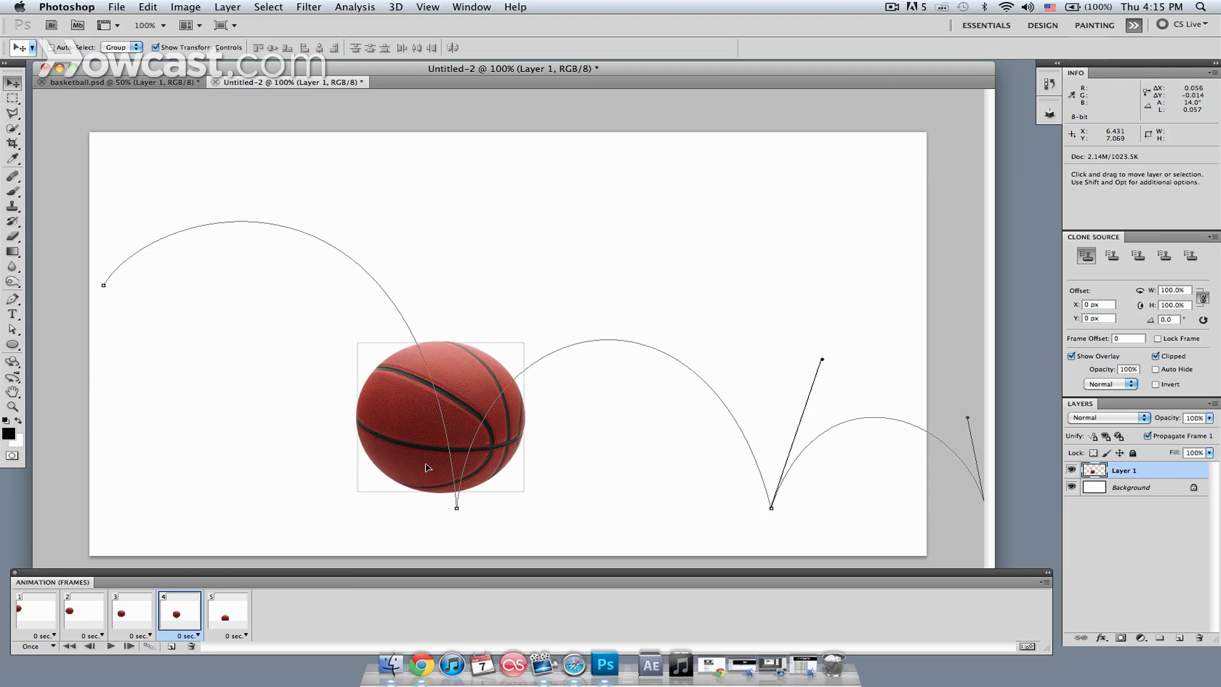
{"action": "left_click", "coordinate": [129, 615]}
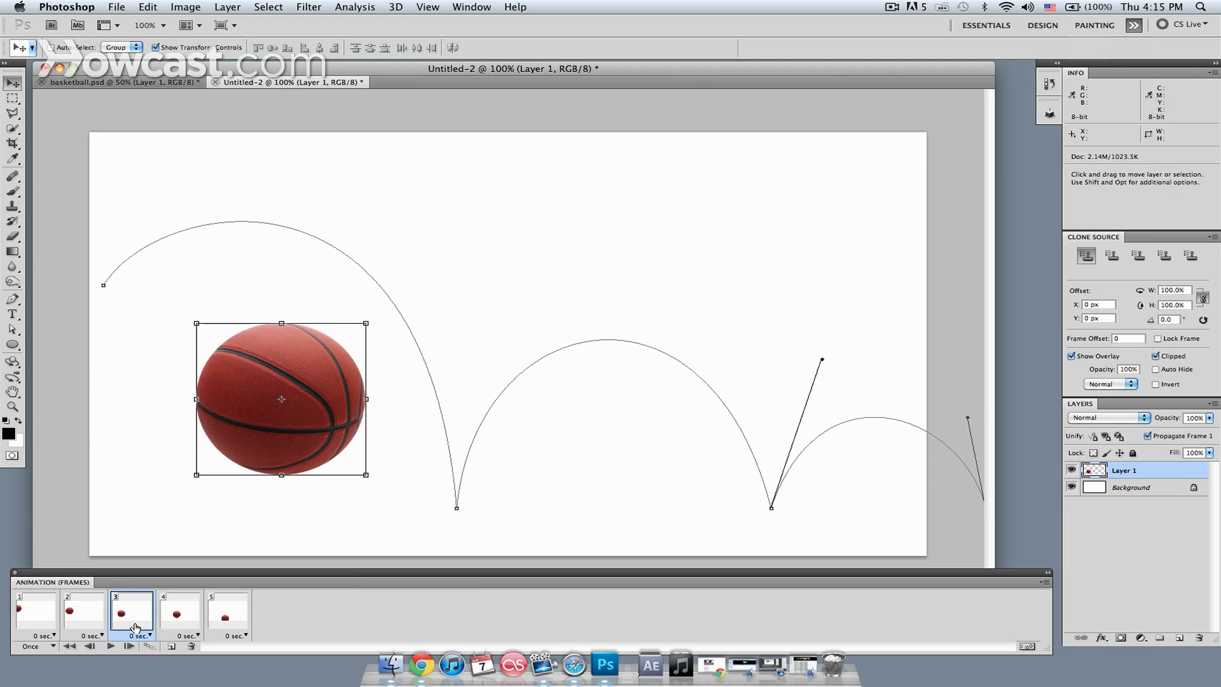
{"action": "mouse_move", "coordinate": [314, 425]}
{"action": "left_mouse_down"}
{"action": "mouse_move", "coordinate": [354, 390]}
{"action": "mouse_move", "coordinate": [361, 277]}
{"action": "left_mouse_up"}
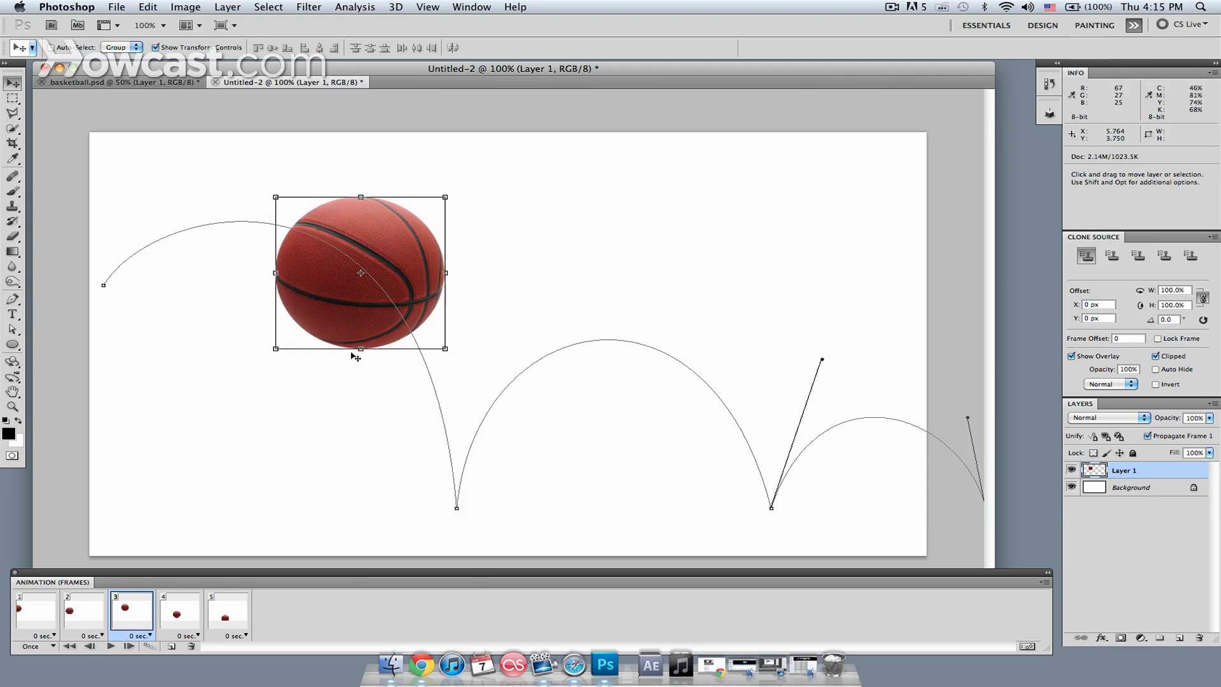
{"action": "left_click", "coordinate": [84, 611]}
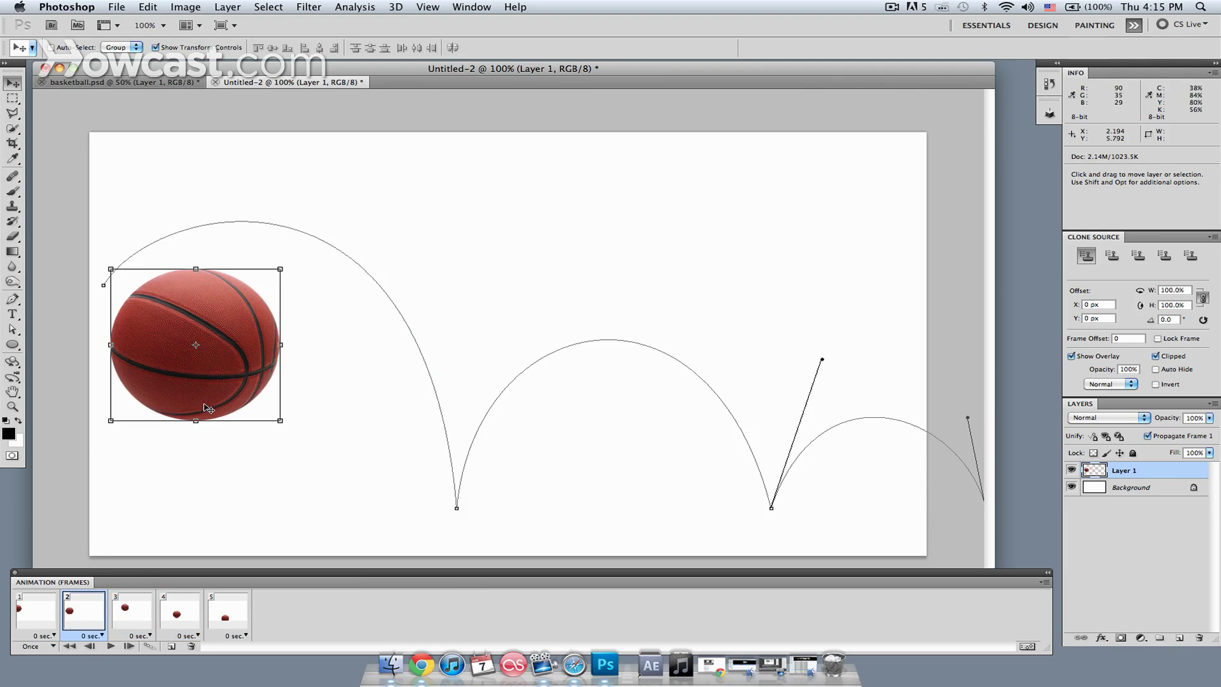
{"action": "left_click_drag", "start_coordinate": [206, 407], "coordinate": [217, 251]}
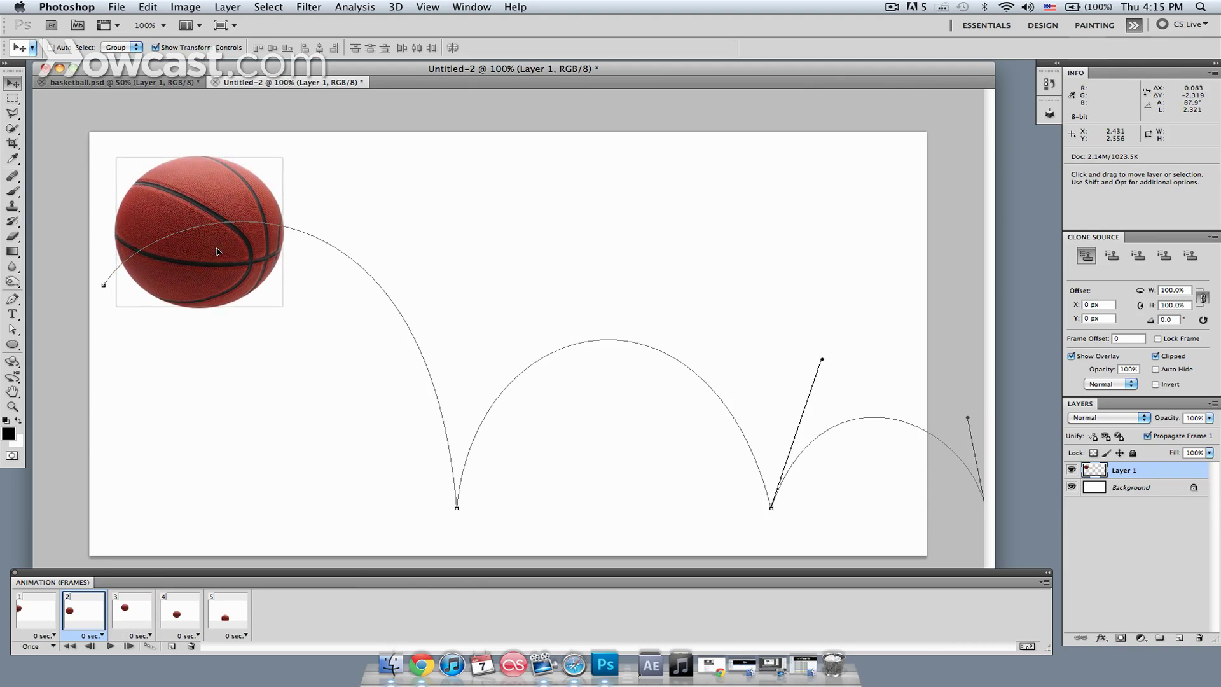
{"action": "left_click", "coordinate": [230, 611]}
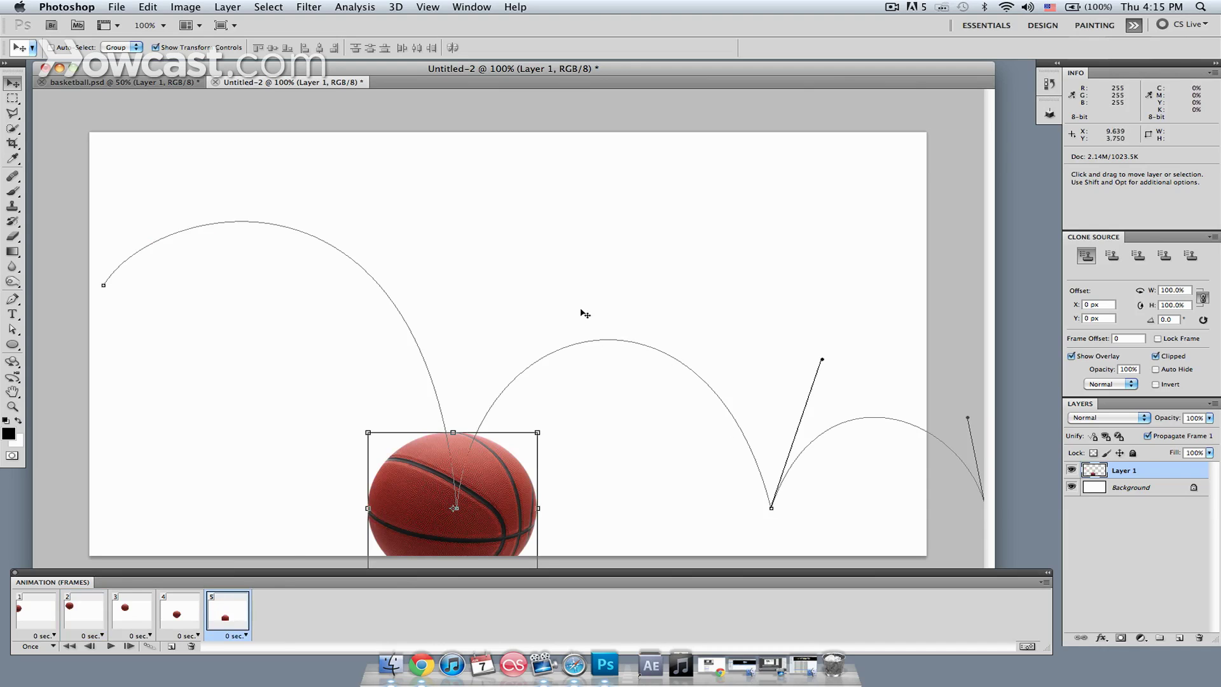
- Duplicate frame 5 with the ball at the second arc's peak, then tween 2 frames
{"action": "left_click", "coordinate": [171, 650]}
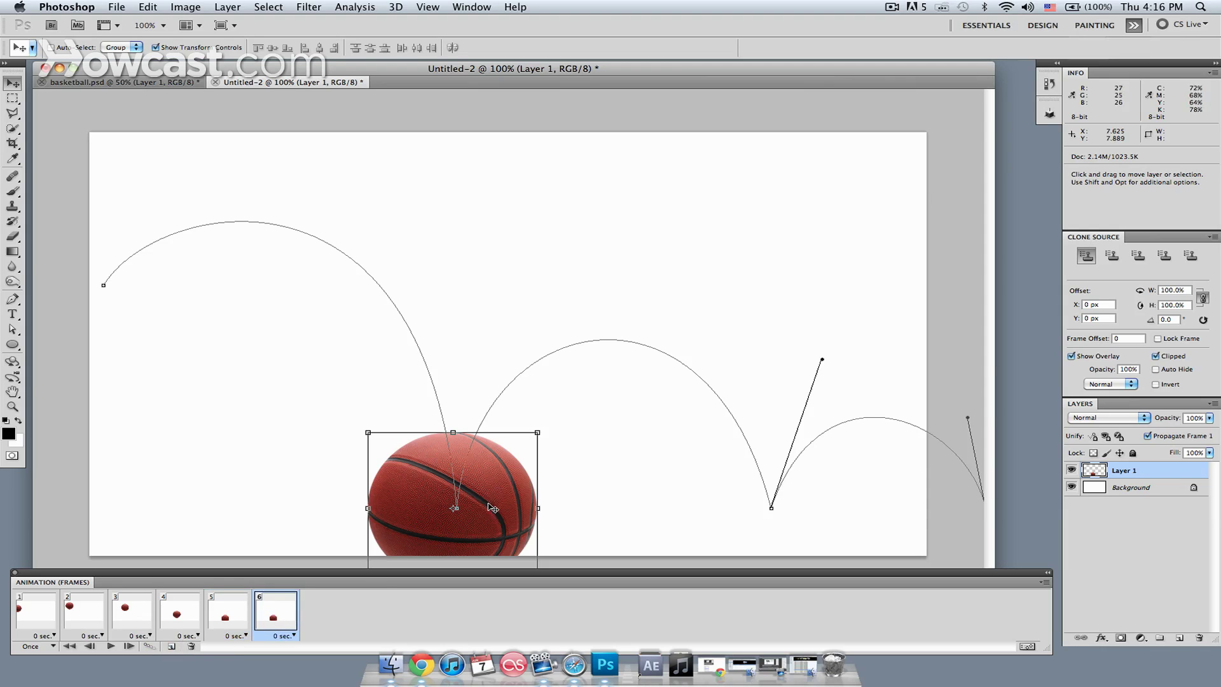
{"action": "mouse_move", "coordinate": [454, 508]}
{"action": "left_mouse_down"}
{"action": "mouse_move", "coordinate": [582, 467]}
{"action": "mouse_move", "coordinate": [645, 349]}
{"action": "left_mouse_up"}
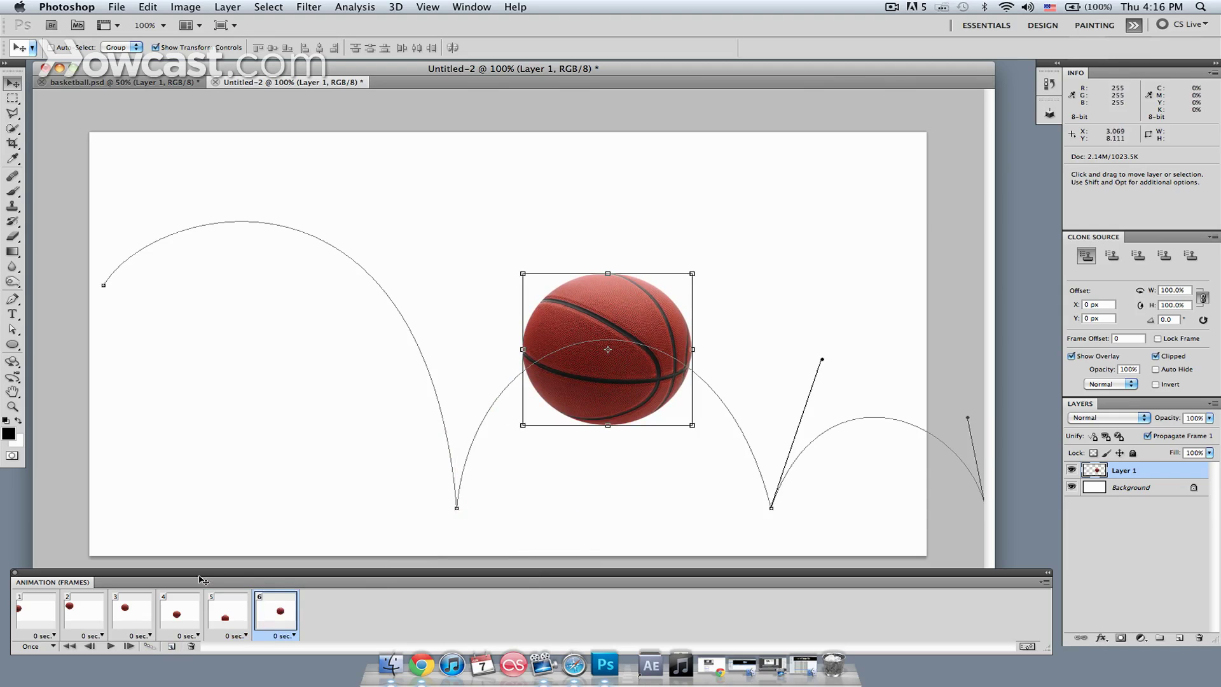
{"action": "left_click", "coordinate": [150, 646]}
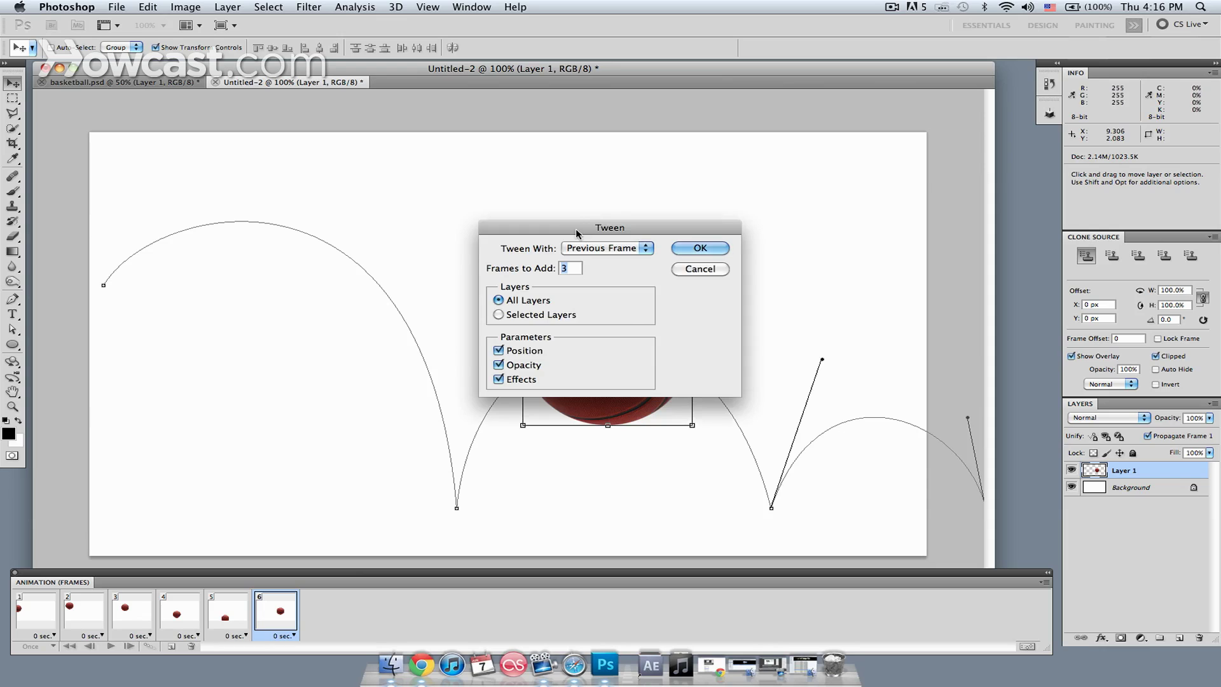
{"action": "type", "text": "2"}
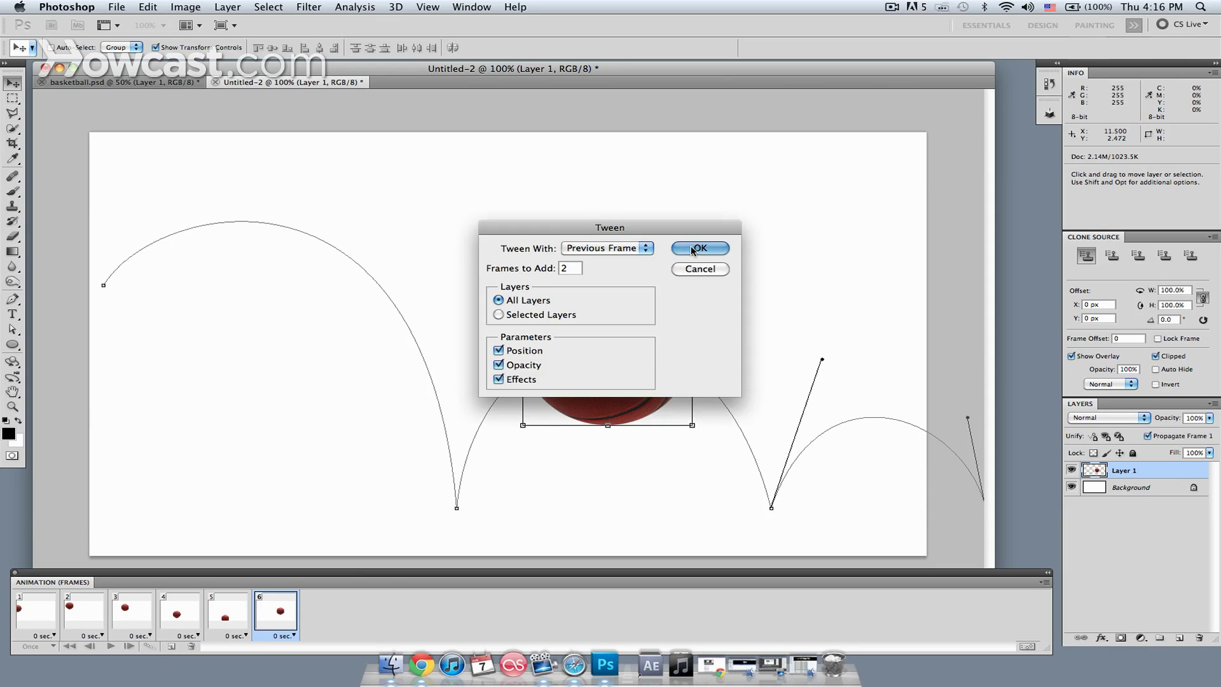
{"action": "left_click", "coordinate": [699, 249]}
- Move the ball onto the rising second arc in frames 7, 6 and 8
{"action": "left_click", "coordinate": [327, 622]}
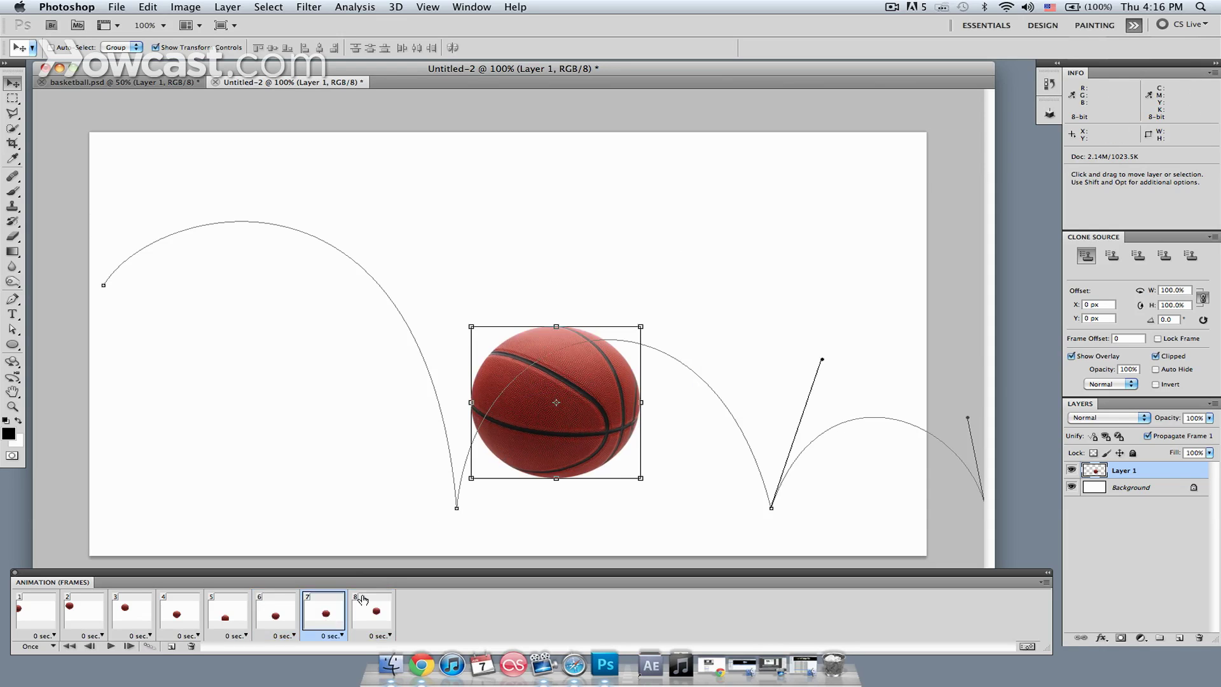
{"action": "left_click_drag", "start_coordinate": [584, 431], "coordinate": [562, 400]}
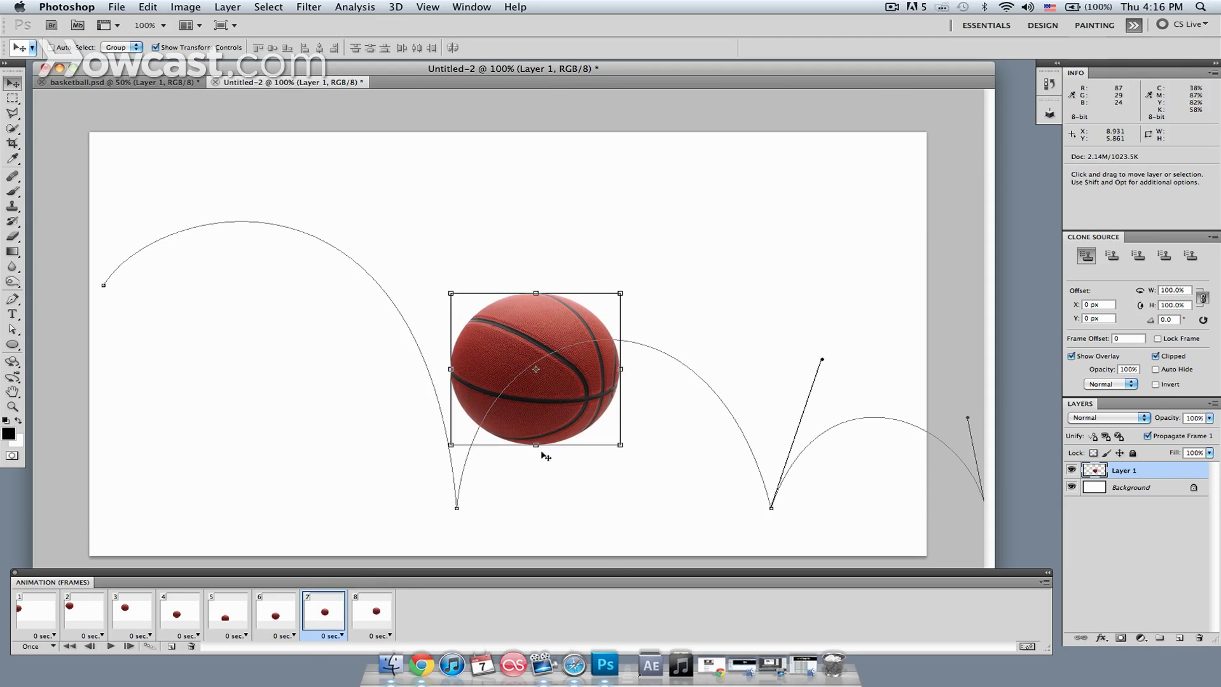
{"action": "left_click", "coordinate": [283, 619]}
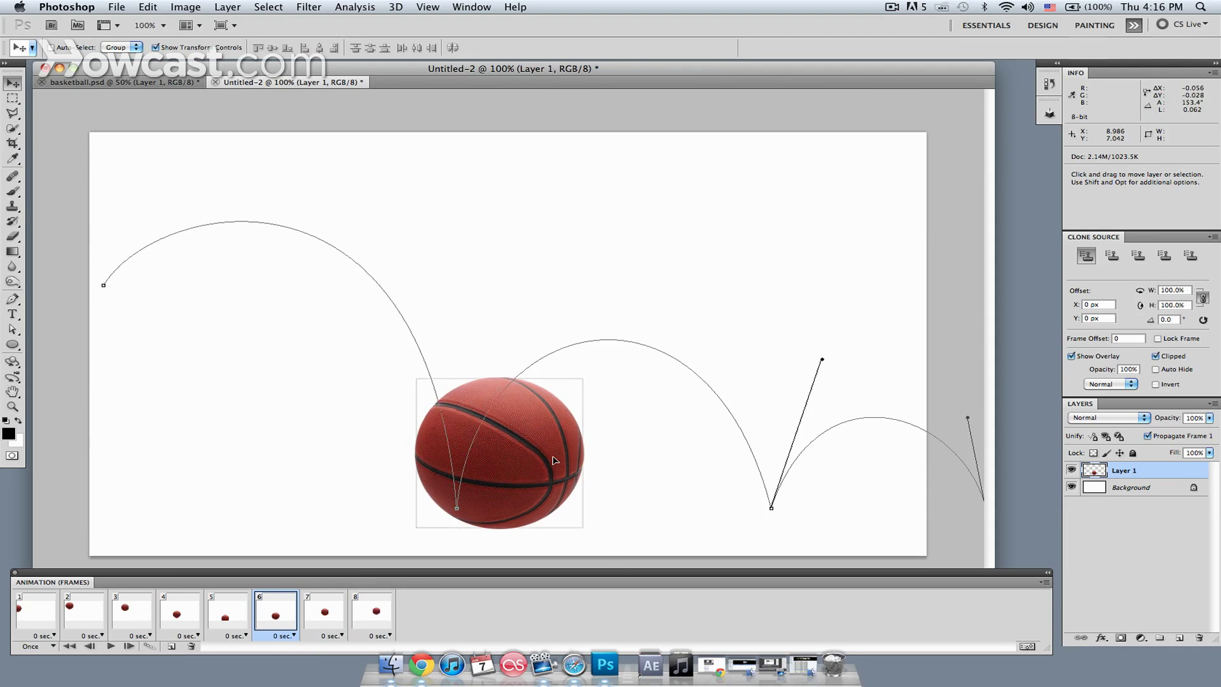
{"action": "left_click_drag", "start_coordinate": [565, 468], "coordinate": [544, 445]}
{"action": "left_click", "coordinate": [375, 620]}
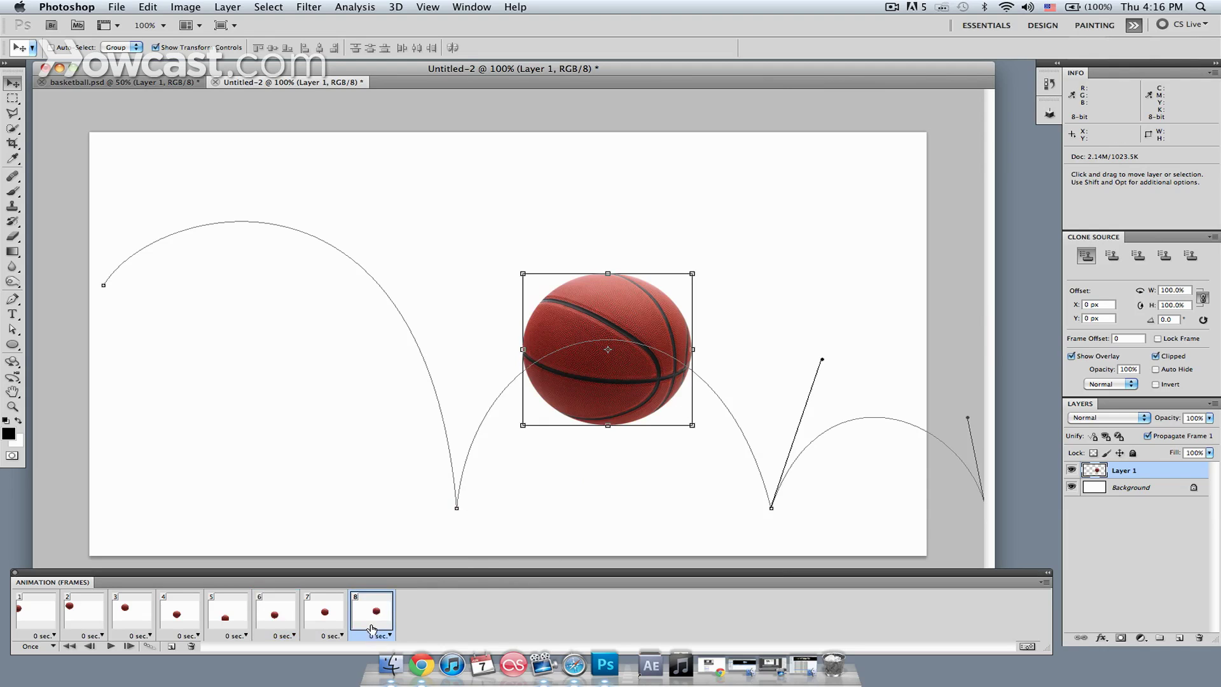
{"action": "left_click_drag", "start_coordinate": [636, 392], "coordinate": [635, 381]}
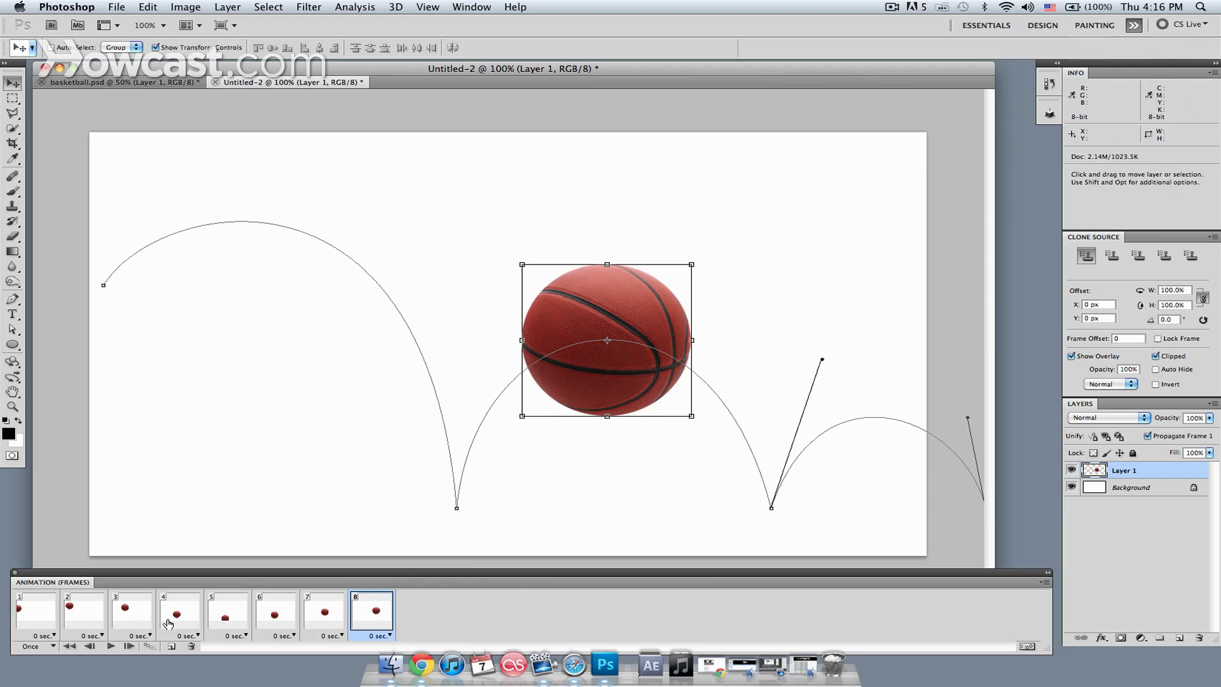
- Add a frame with the ball at the second bounce point and tween 2 frames before it
{"action": "left_click", "coordinate": [172, 645]}
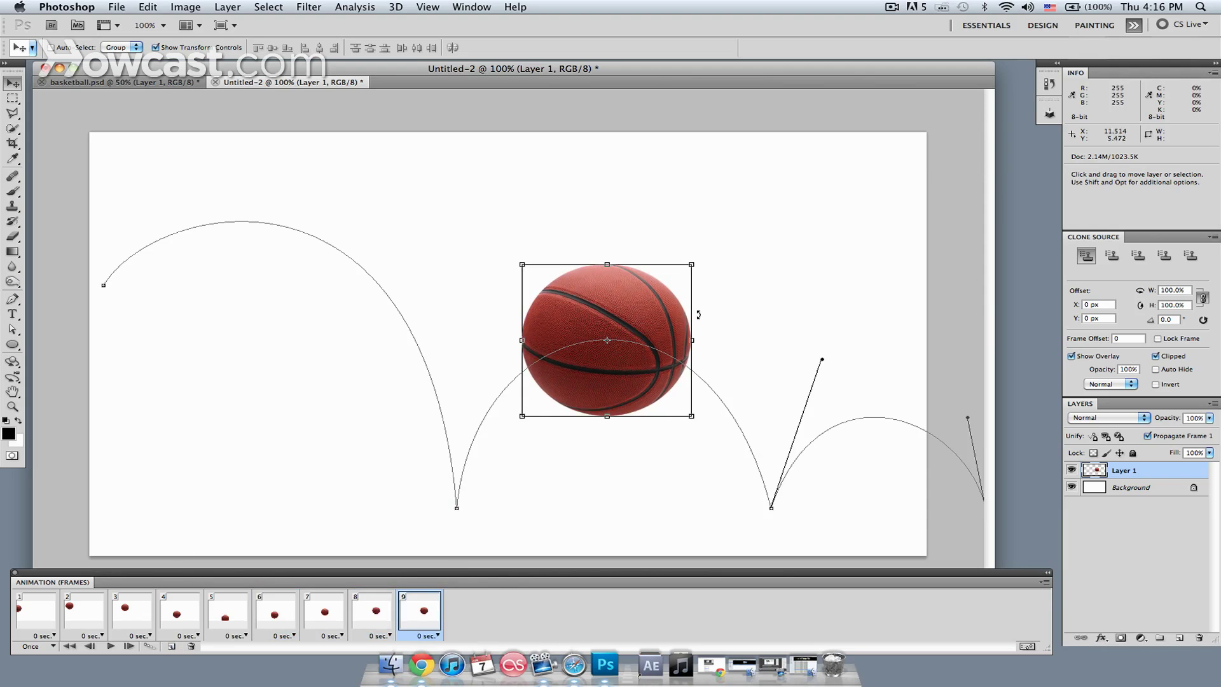
{"action": "left_click_drag", "start_coordinate": [625, 315], "coordinate": [784, 471]}
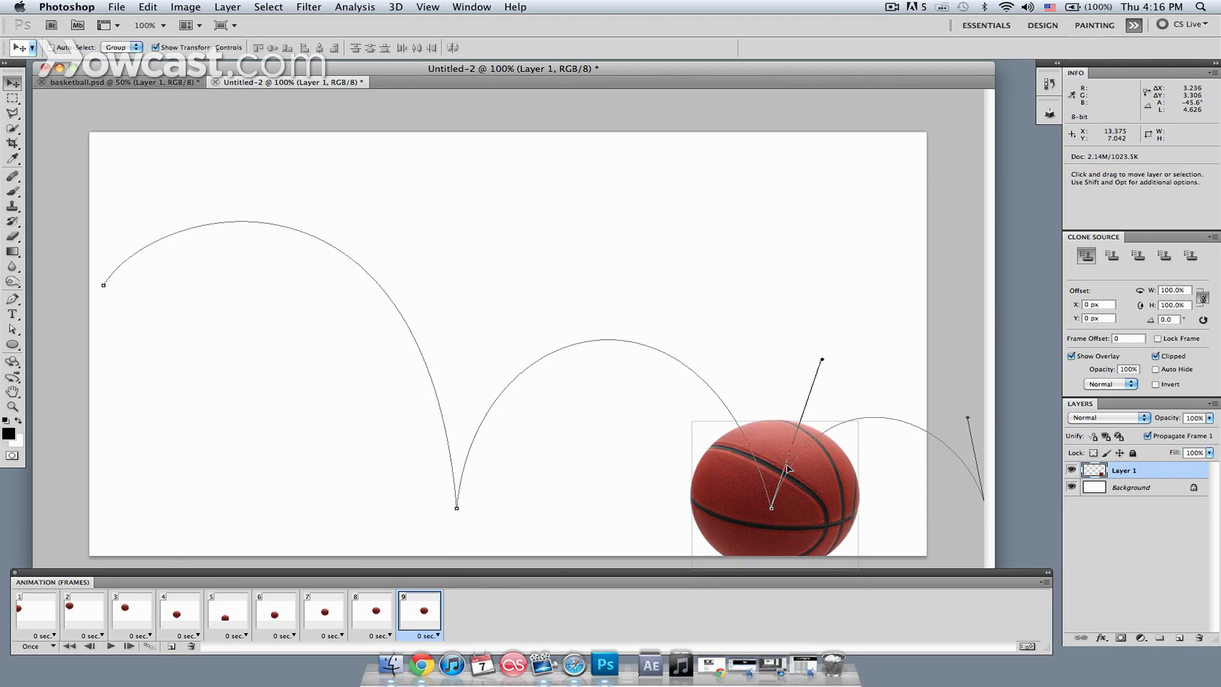
{"action": "left_click", "coordinate": [151, 646]}
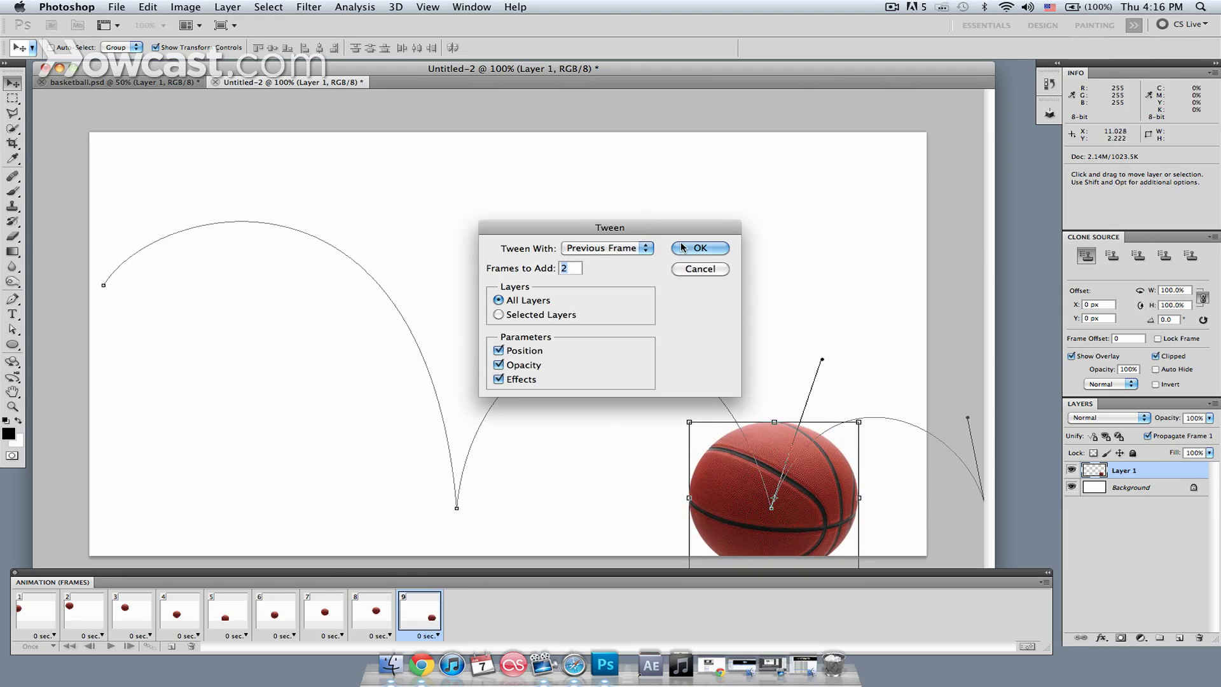
{"action": "left_click", "coordinate": [712, 250]}
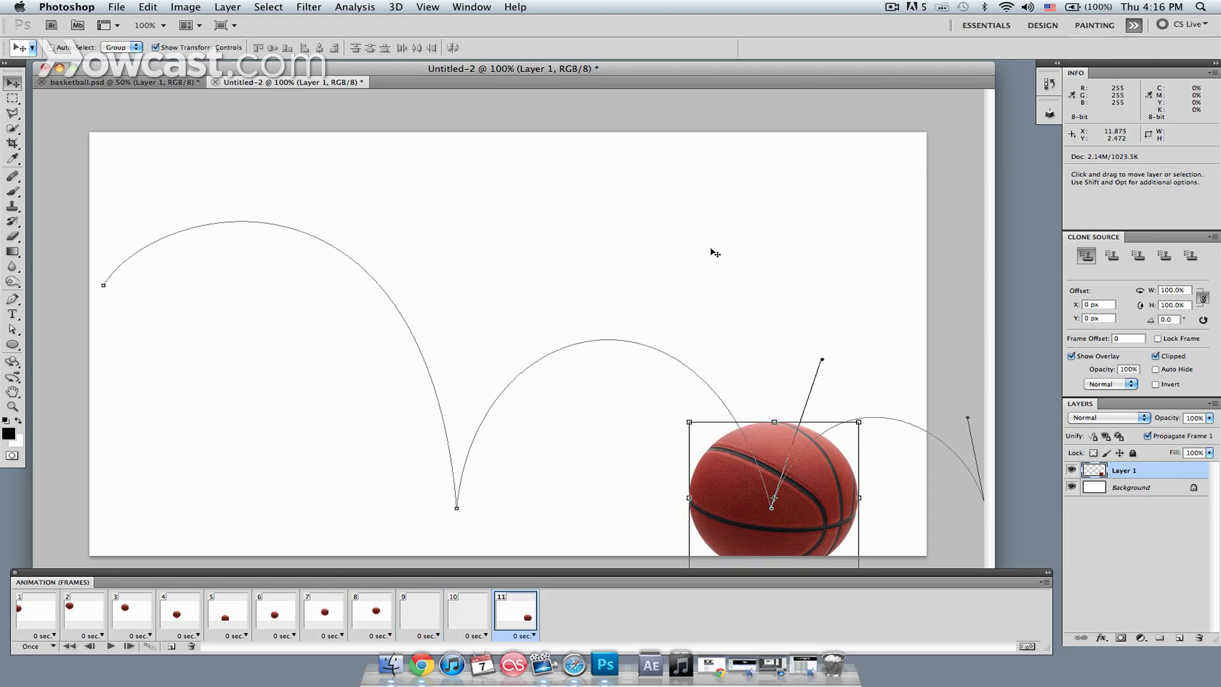
- Place the ball on the descending arc in frames 10 and 9, then review frames 8–11
{"action": "left_click", "coordinate": [480, 614]}
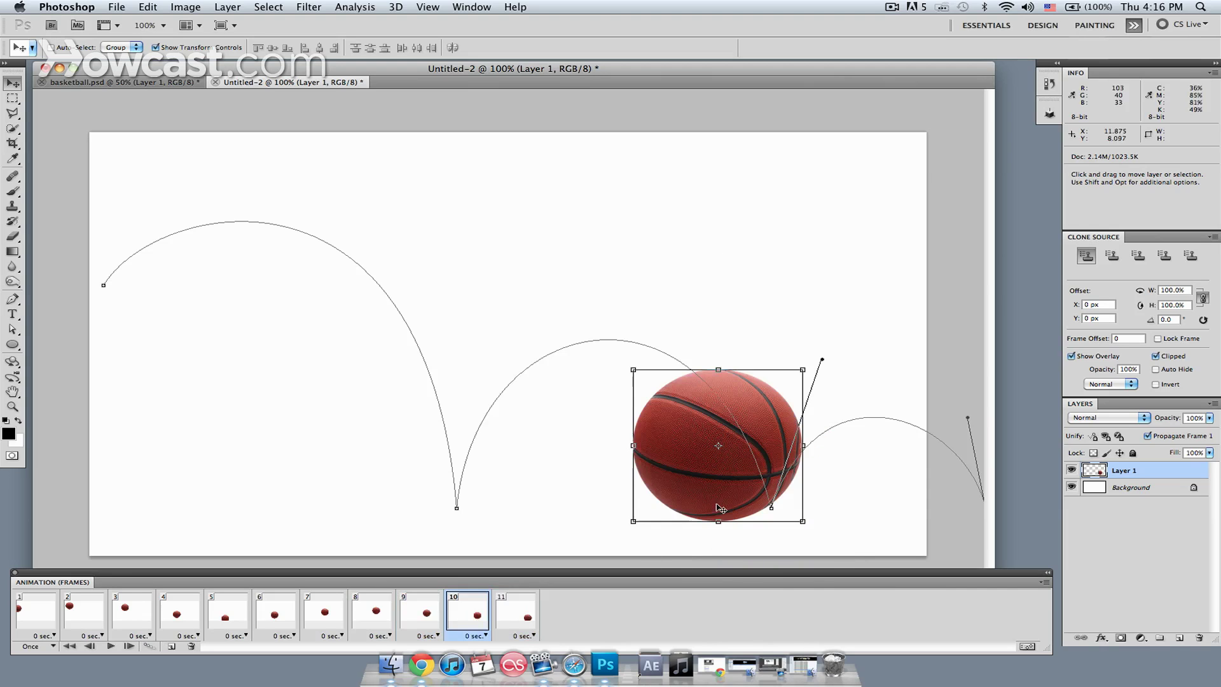
{"action": "left_click_drag", "start_coordinate": [730, 493], "coordinate": [739, 468]}
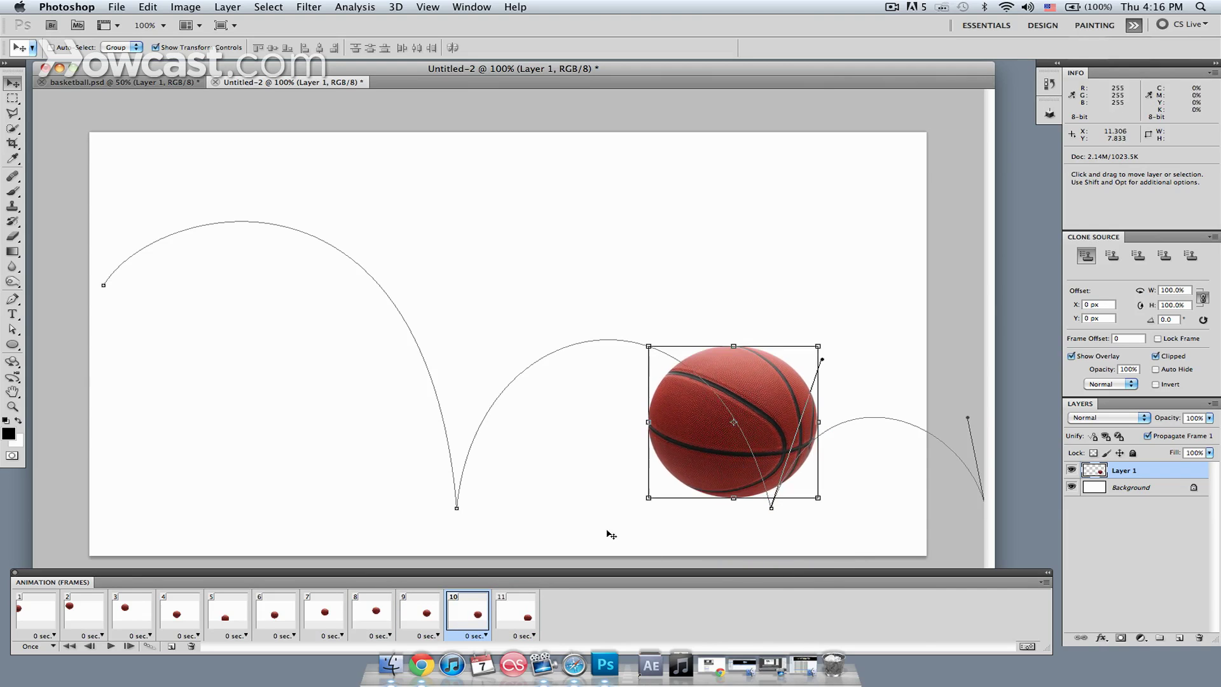
{"action": "left_click", "coordinate": [419, 615]}
{"action": "left_click_drag", "start_coordinate": [690, 408], "coordinate": [698, 391]}
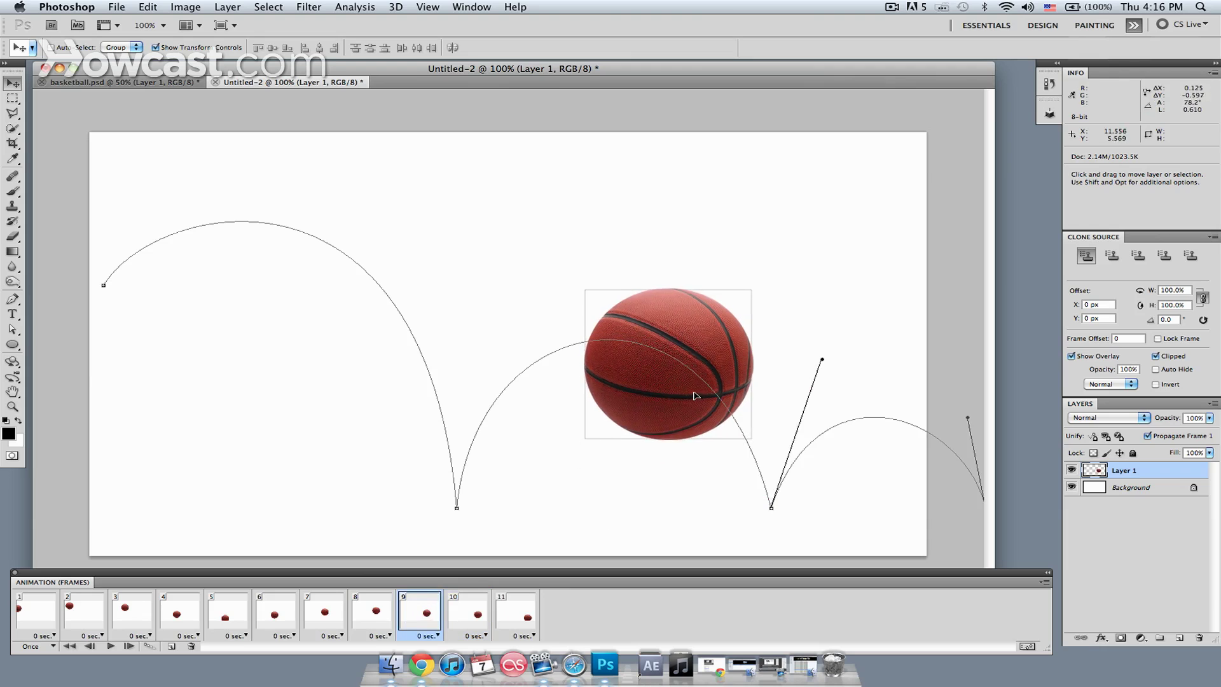
{"action": "left_click", "coordinate": [373, 614]}
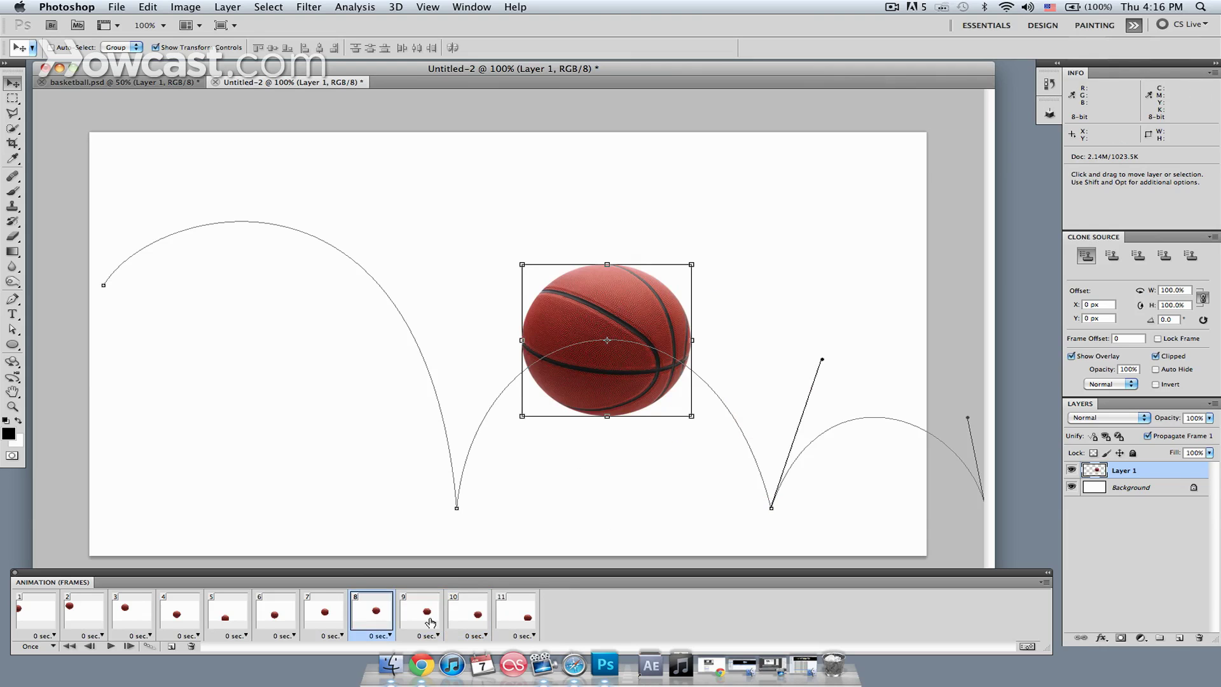
{"action": "left_click", "coordinate": [424, 615]}
{"action": "left_click", "coordinate": [472, 615]}
{"action": "left_click", "coordinate": [517, 616]}
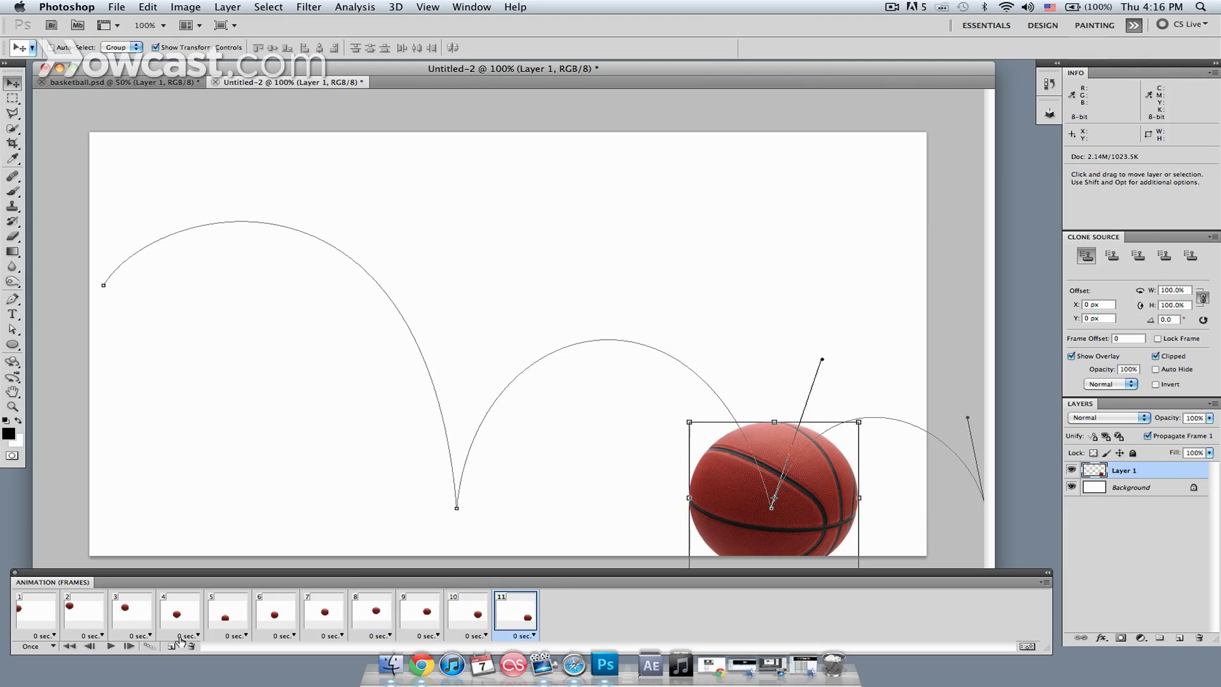
- Duplicate frame 11 and drag the ball off the right canvas edge, redoing a first attempt
{"action": "left_click", "coordinate": [174, 647]}
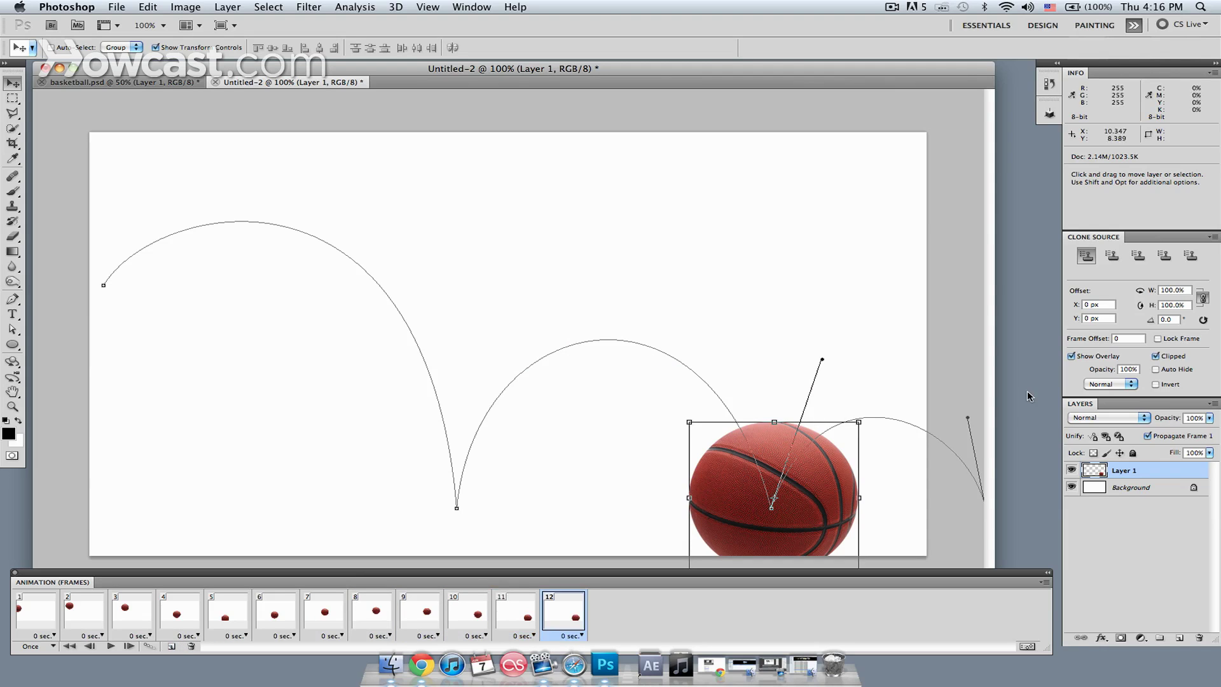
{"action": "left_click_drag", "start_coordinate": [817, 523], "coordinate": [960, 520]}
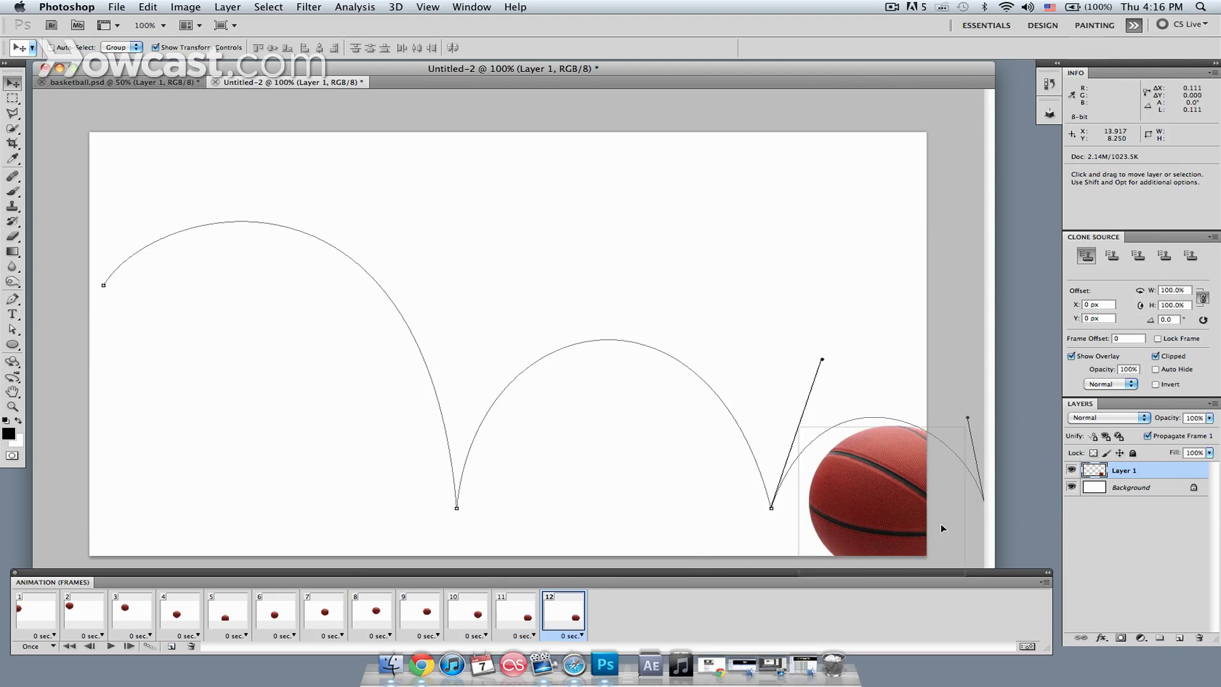
{"action": "key", "text": "super+z"}
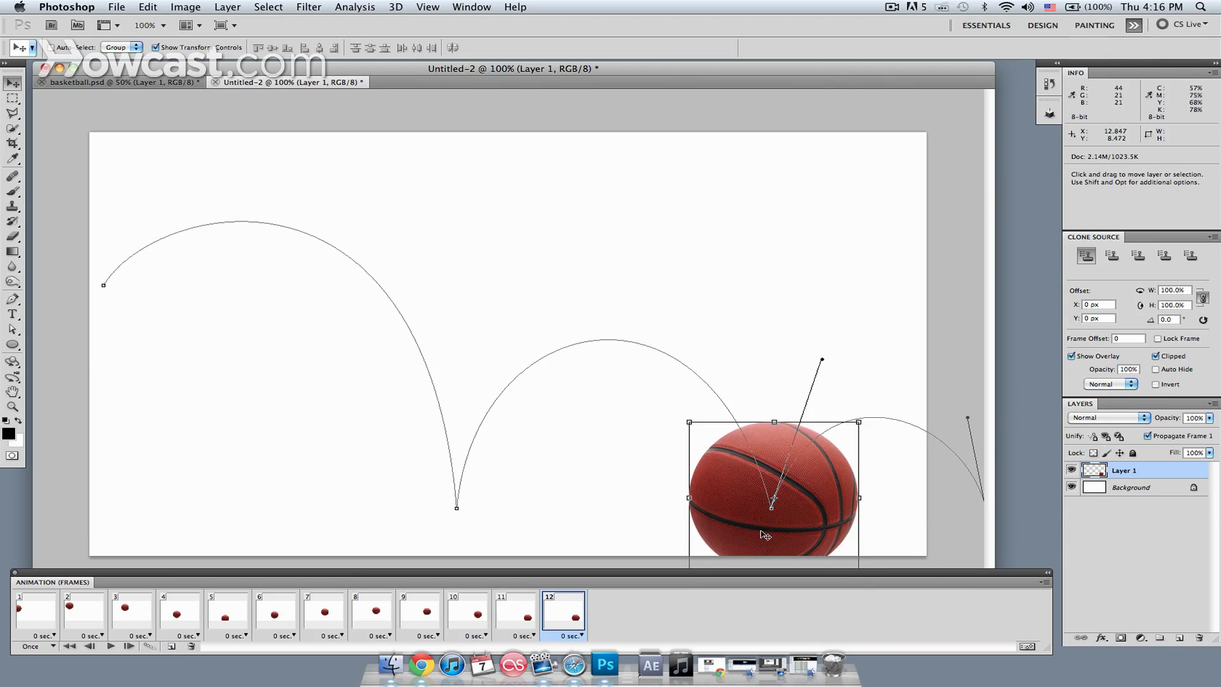
{"action": "left_click_drag", "start_coordinate": [734, 527], "coordinate": [981, 520]}
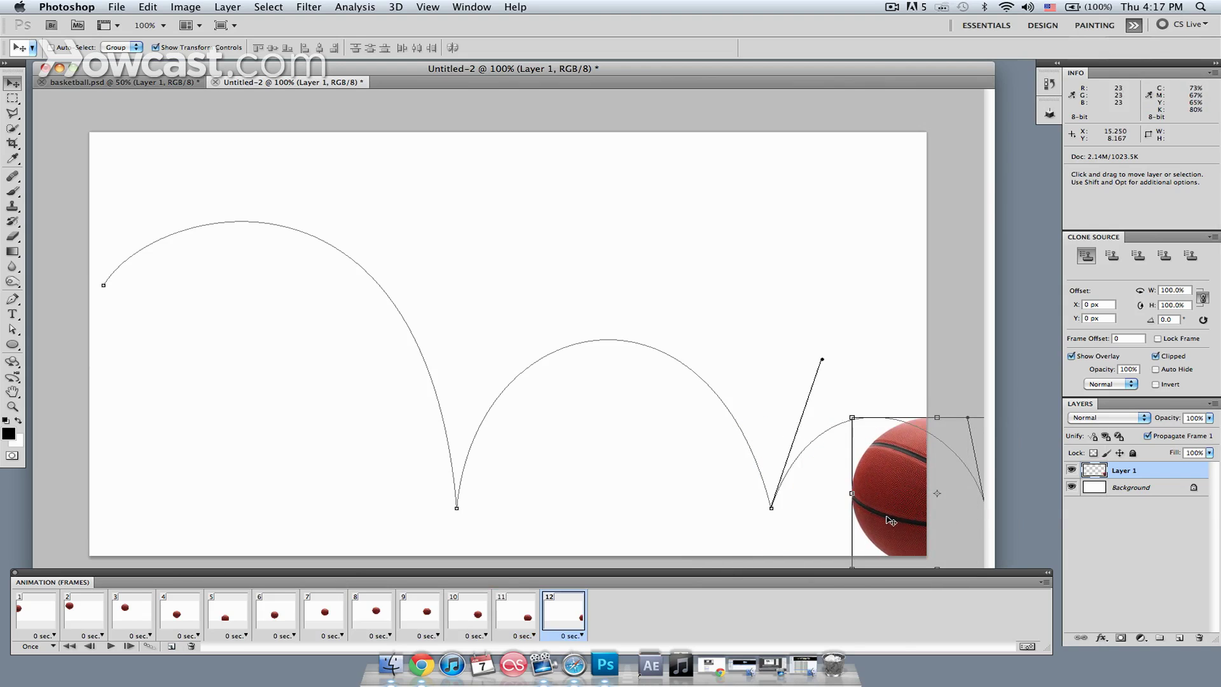
{"action": "left_click_drag", "start_coordinate": [981, 520], "coordinate": [981, 519]}
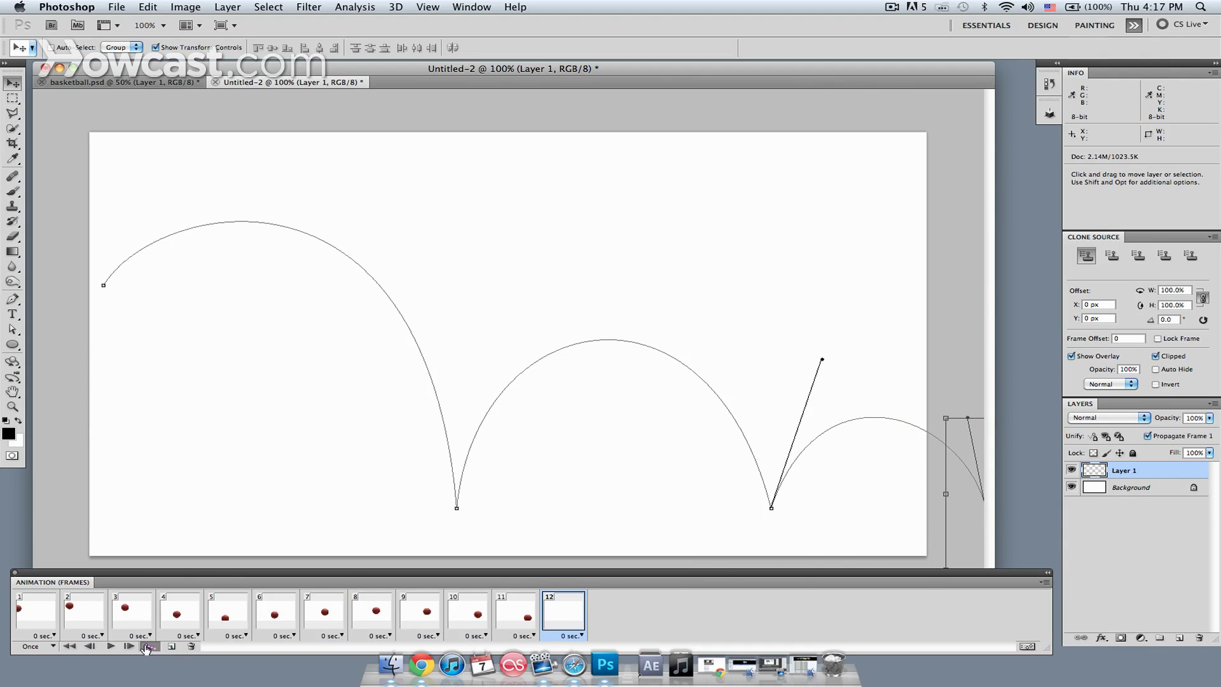
{"action": "left_click", "coordinate": [147, 646]}
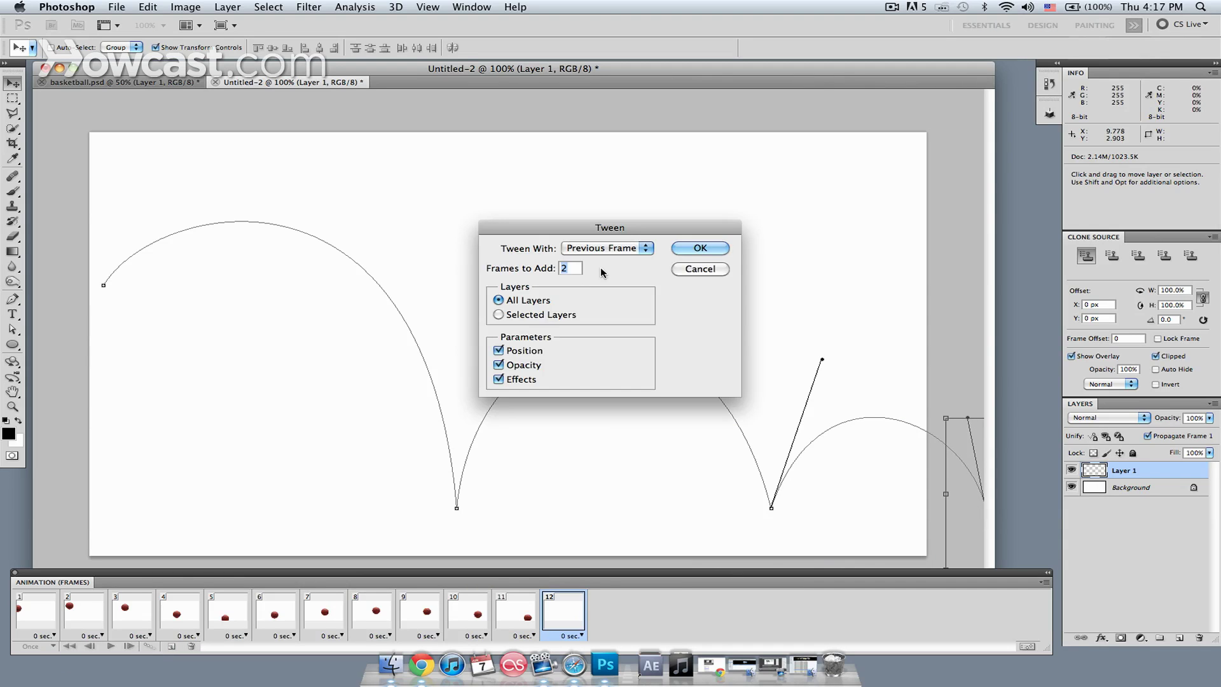
- Tween 2 frames, then place the ball along the last arc in frames 14, 13 and 12
{"action": "left_click", "coordinate": [699, 248]}
{"action": "left_click", "coordinate": [657, 610]}
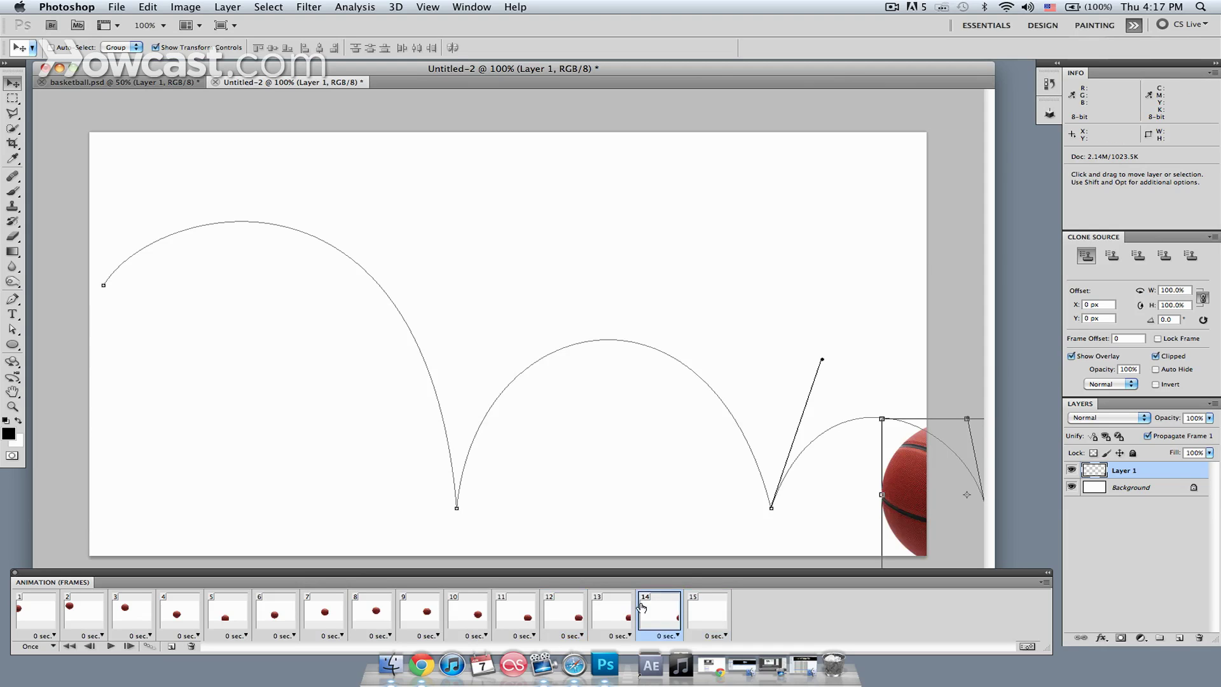
{"action": "left_click_drag", "start_coordinate": [930, 529], "coordinate": [918, 490]}
{"action": "left_click", "coordinate": [615, 615]}
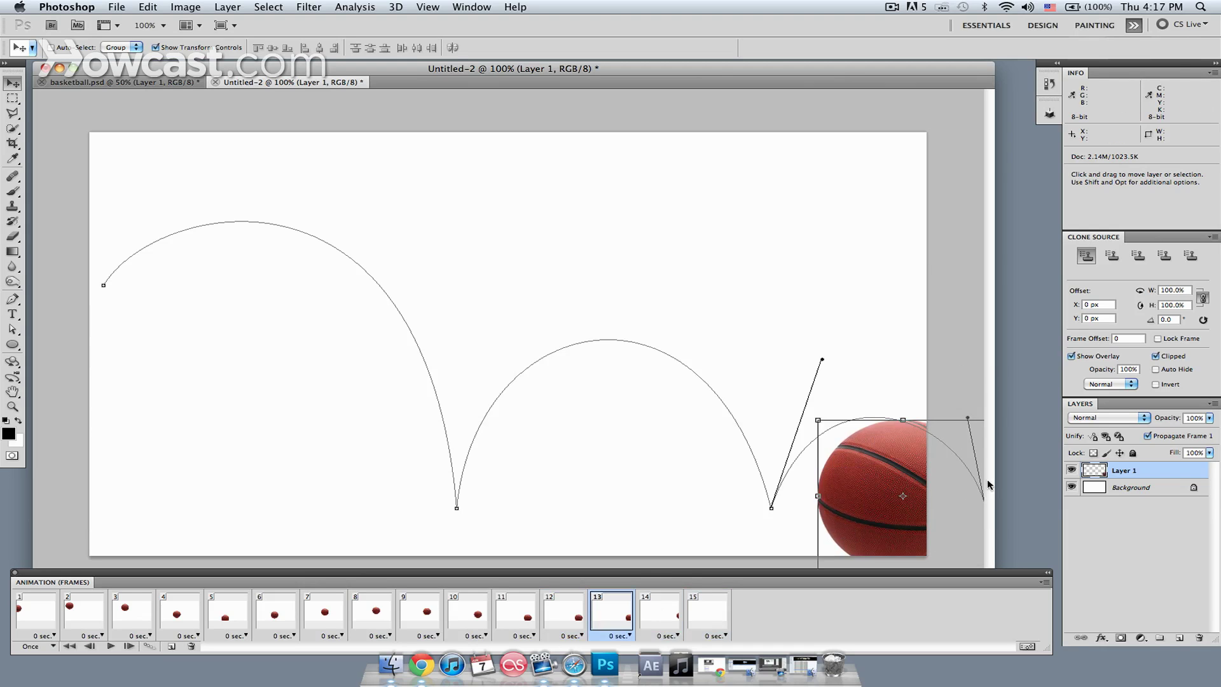
{"action": "left_click_drag", "start_coordinate": [904, 524], "coordinate": [897, 453]}
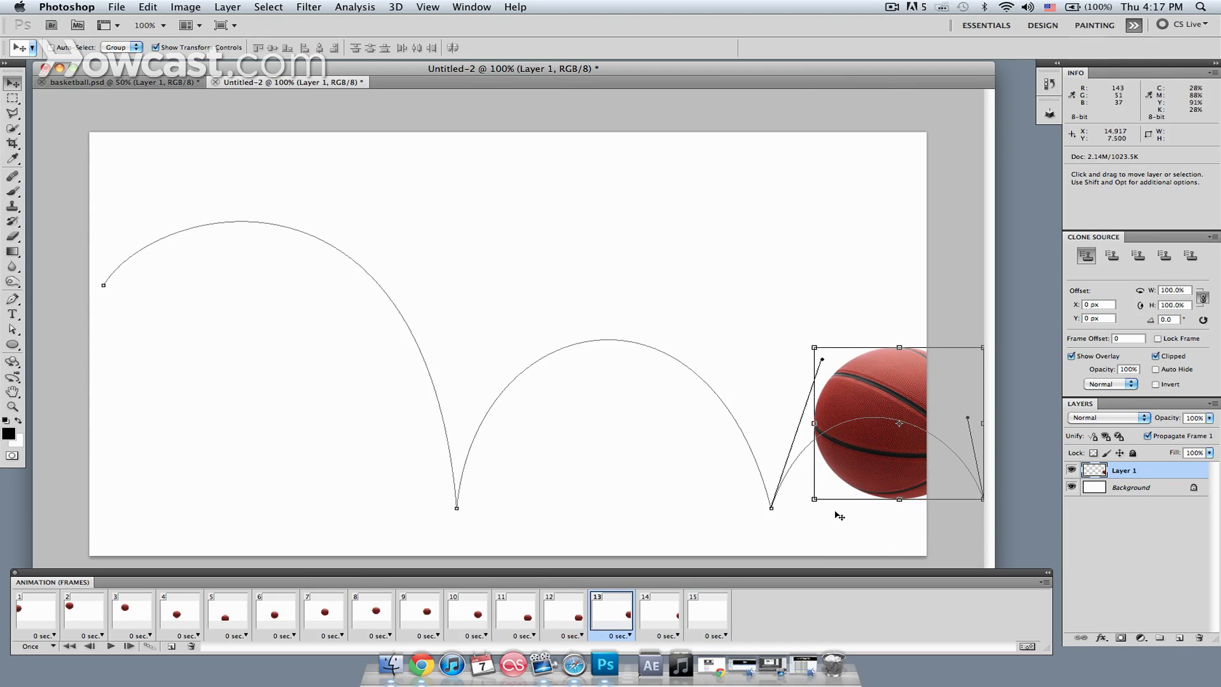
{"action": "left_click", "coordinate": [562, 616]}
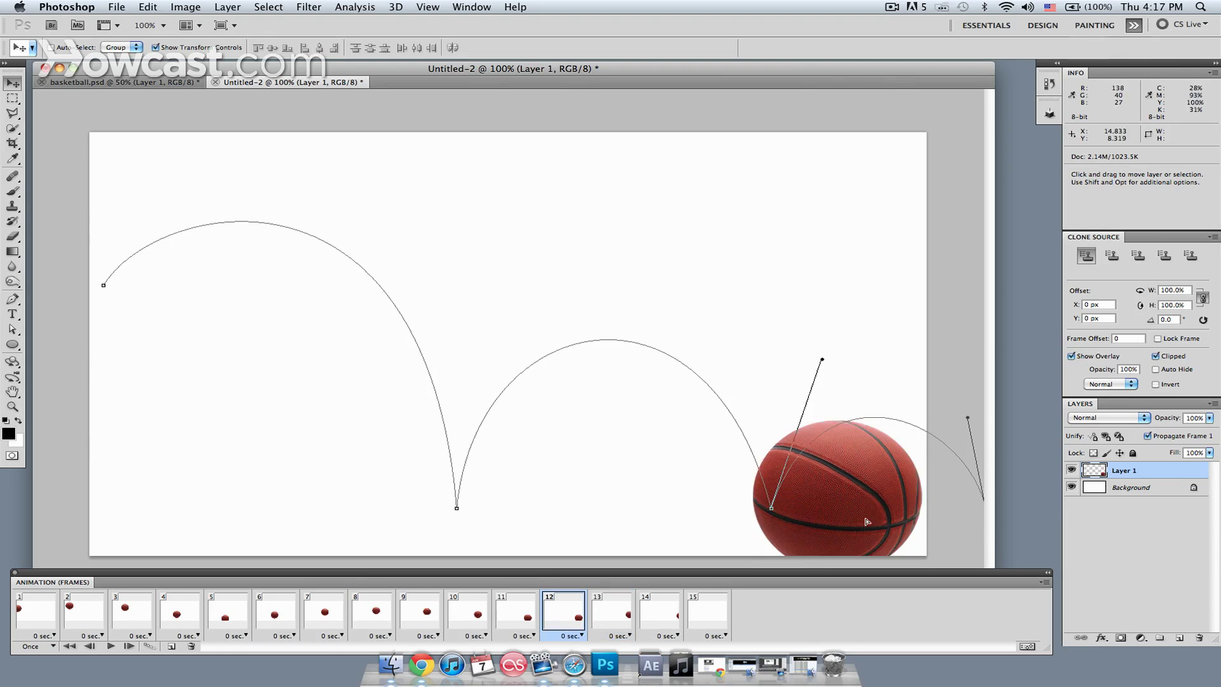
{"action": "left_click_drag", "start_coordinate": [834, 541], "coordinate": [880, 485]}
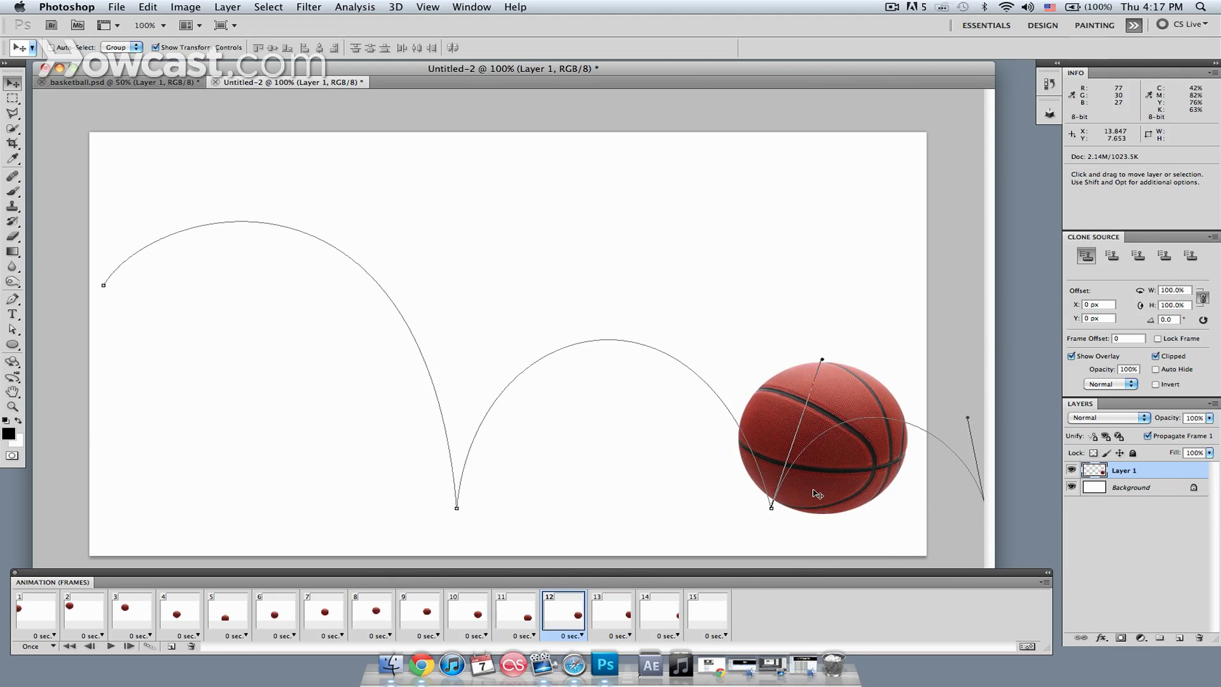
{"action": "key", "text": "Up"}
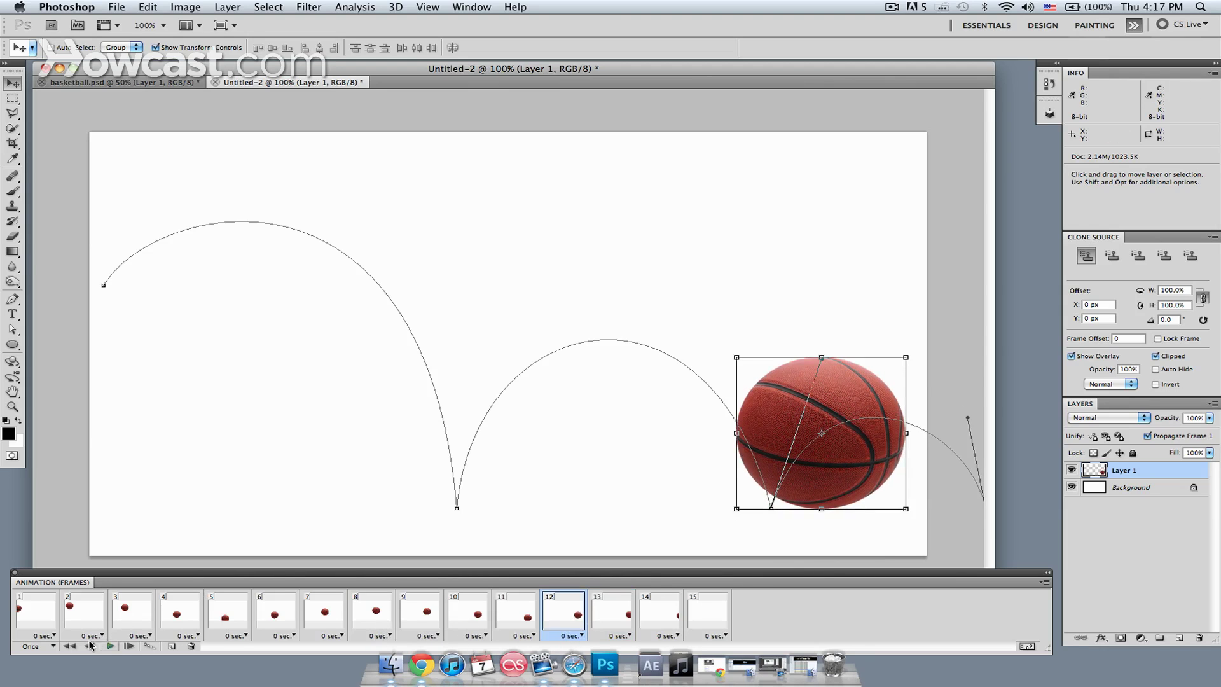
- Play the fifteen-frame bounce animation through and stop the playback
{"action": "left_click", "coordinate": [110, 647]}
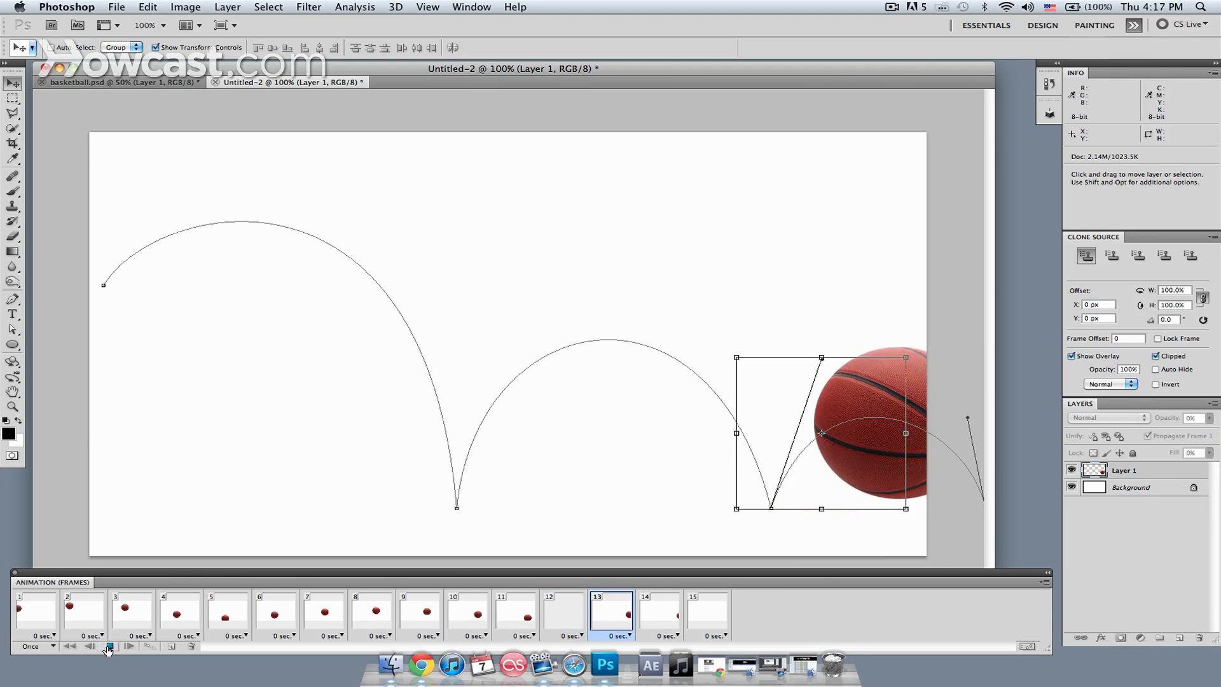
{"action": "left_click", "coordinate": [110, 647]}
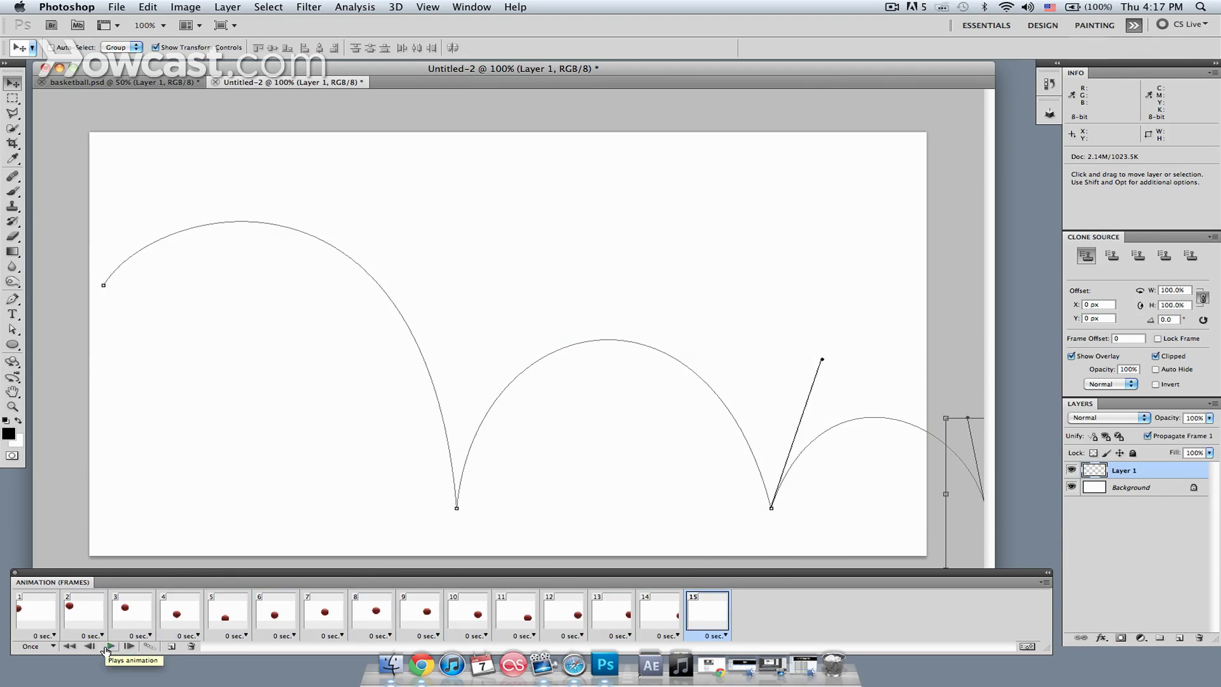
{"action": "left_click", "coordinate": [107, 649]}
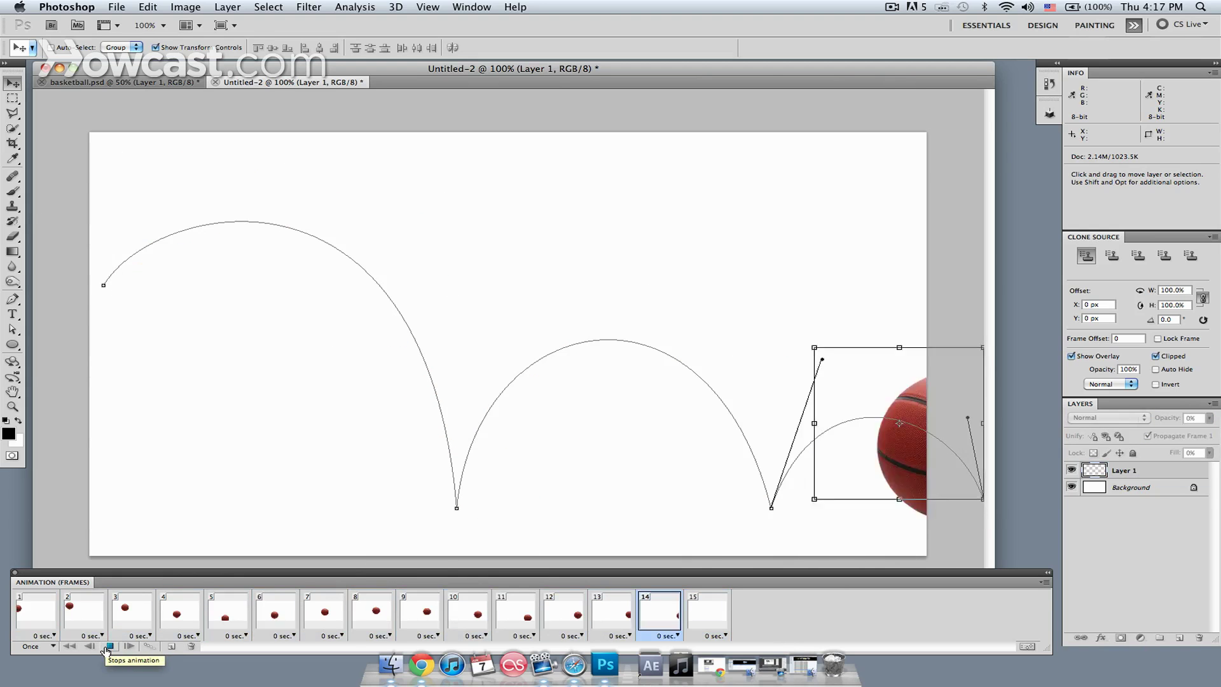
{"action": "left_click", "coordinate": [107, 648]}
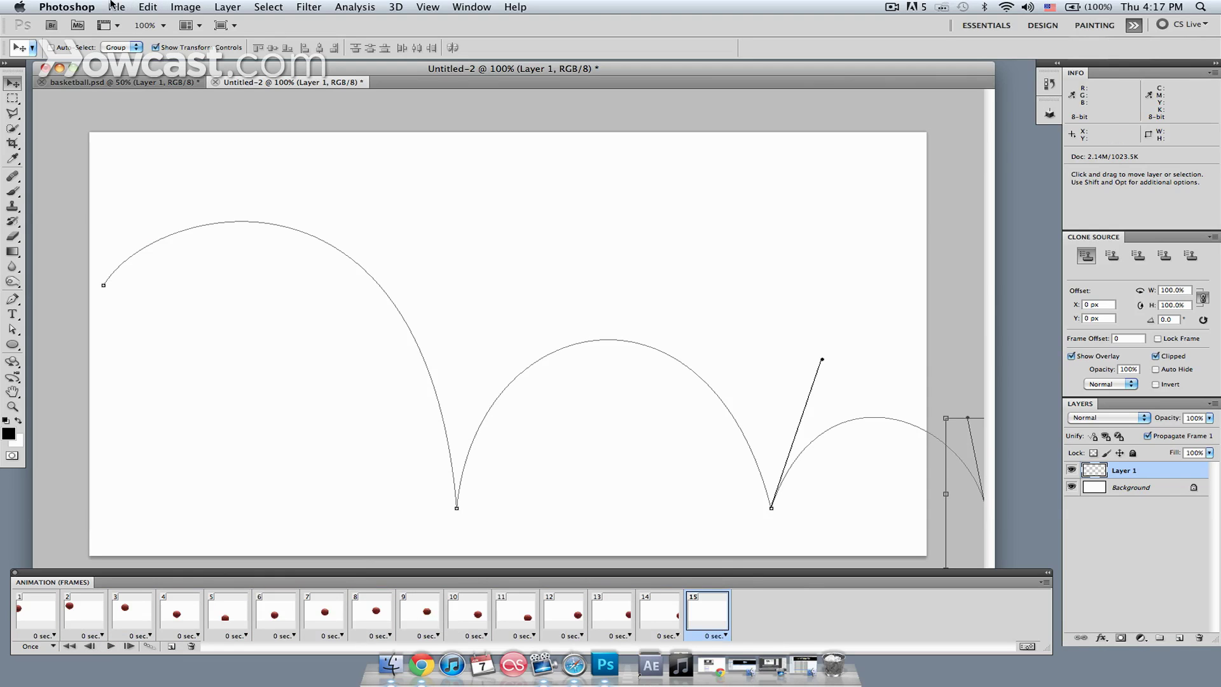
{"action": "left_click", "coordinate": [117, 7]}
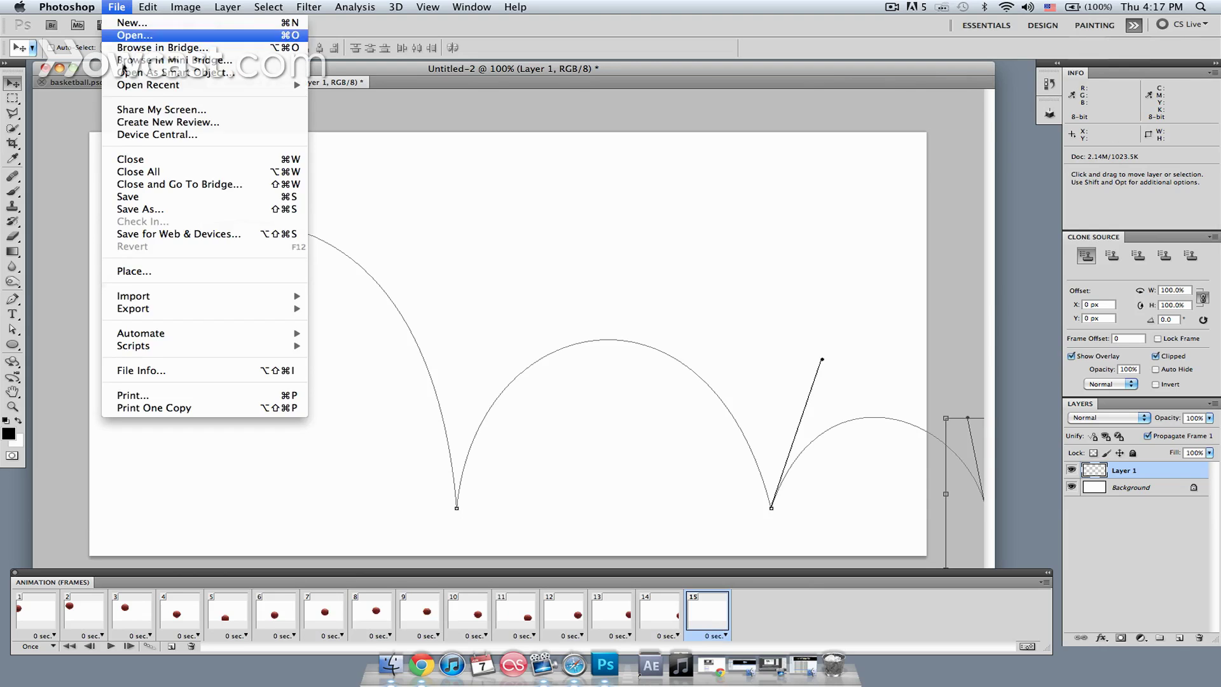
- Open Save for Web & Devices with GIF output and preview the animation playing
{"action": "left_click", "coordinate": [128, 235]}
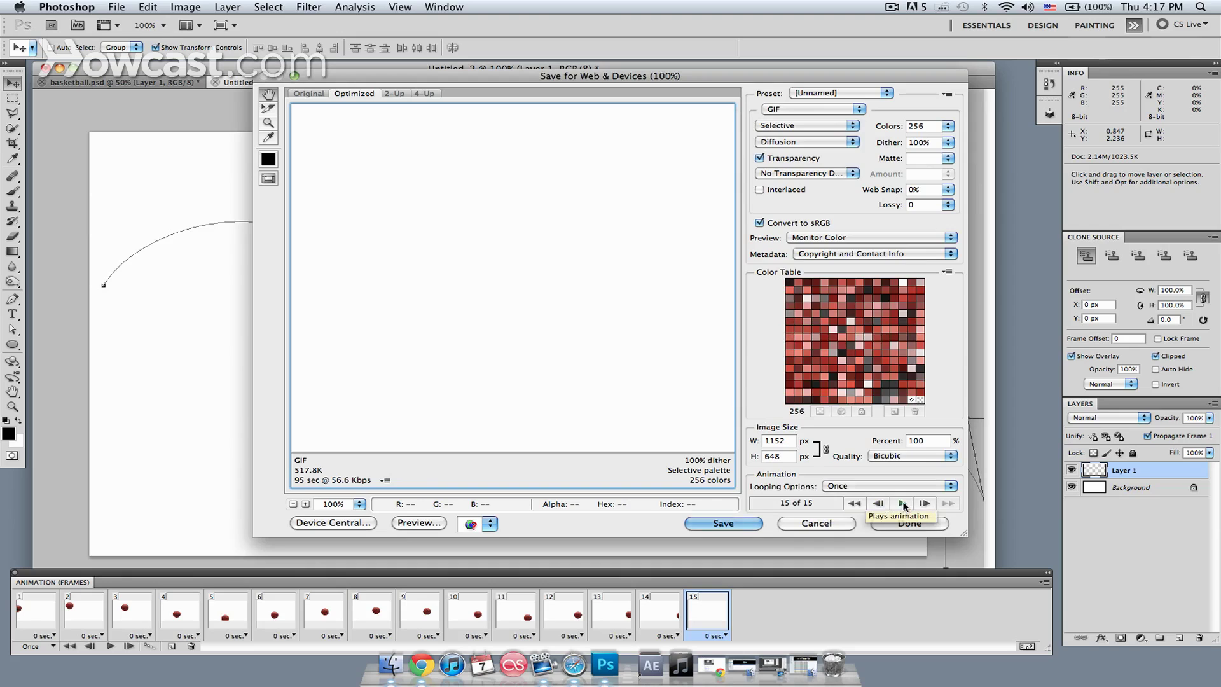
{"action": "left_click", "coordinate": [902, 503]}
- Save the optimized GIF to the Desktop under the name basketball.gif
{"action": "left_click", "coordinate": [723, 522]}
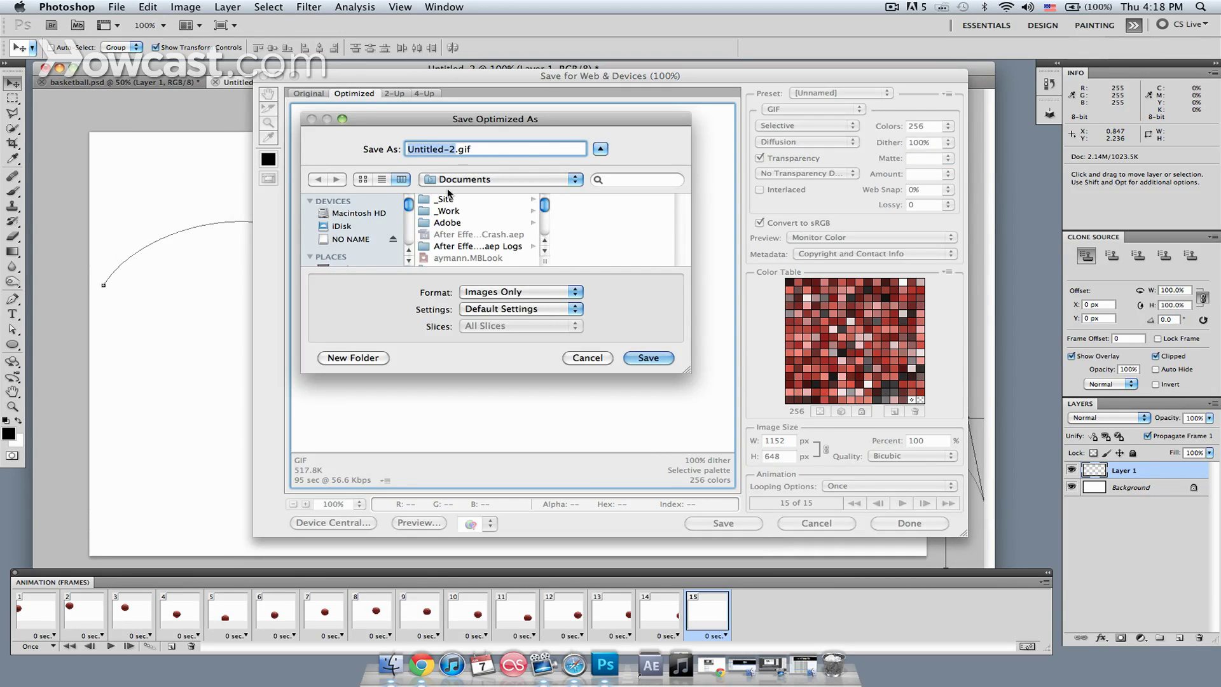
{"action": "key", "text": "super+shift+d"}
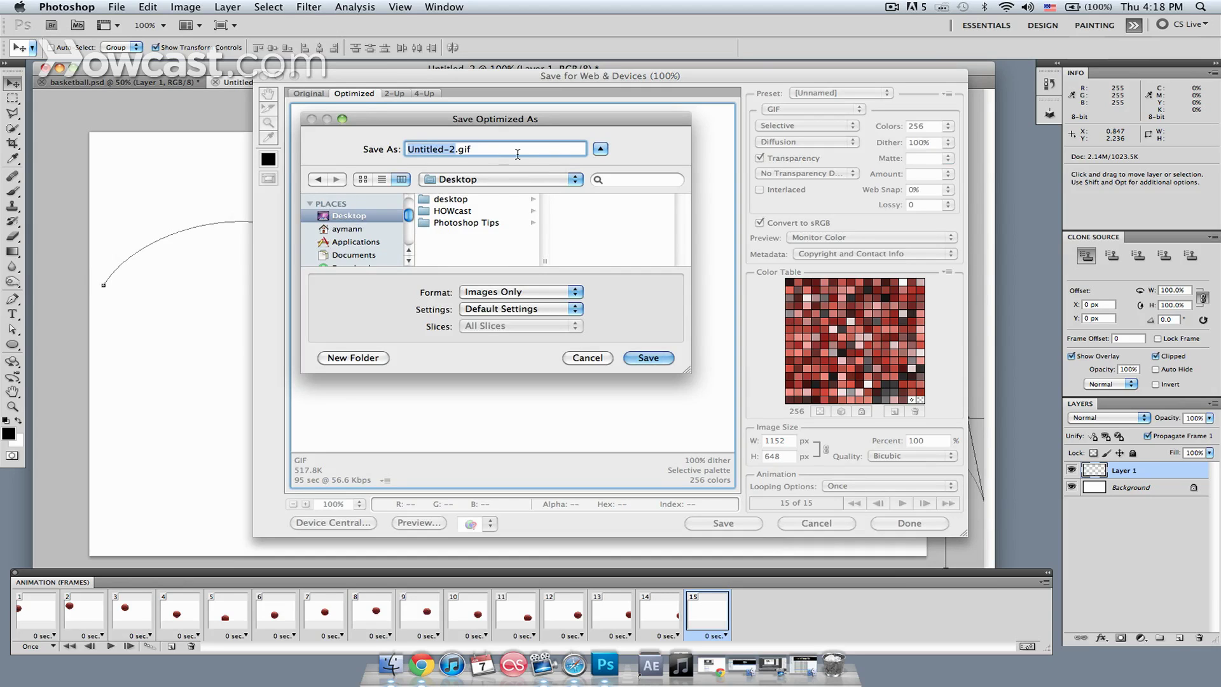
{"action": "type", "text": "basketbal"}
{"action": "type", "text": "l"}
{"action": "key", "text": "Return"}
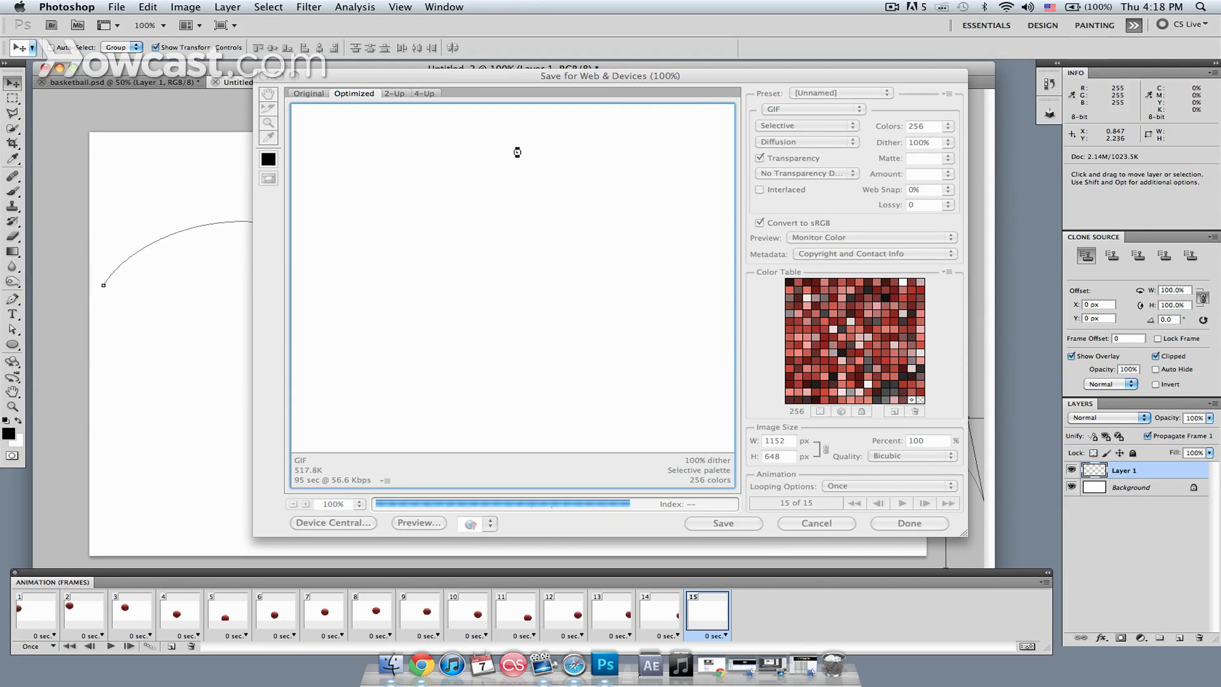